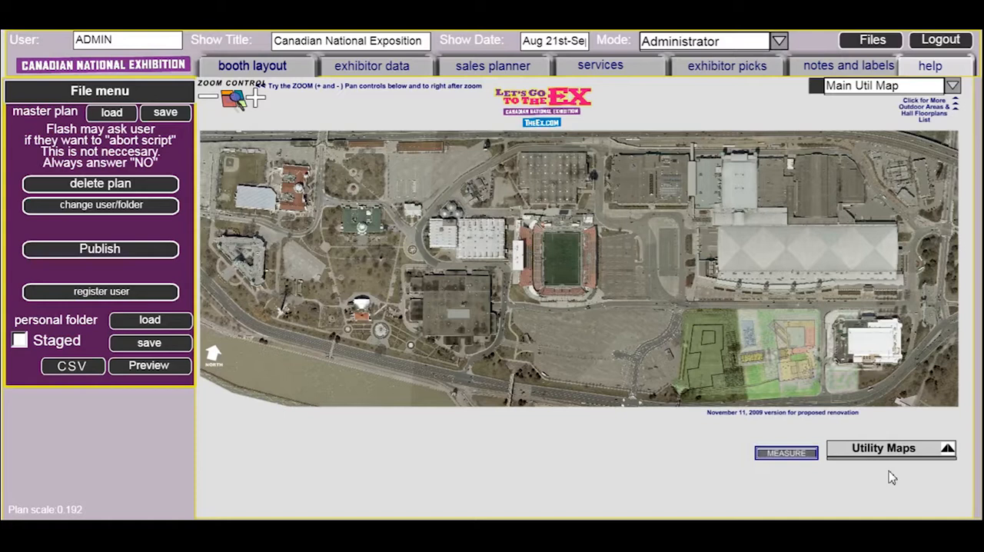
# Show the Irrigation Lines, Storm Sewer and Water Distribution layers on the main utility map and inspect them up close
pyautogui.click(948, 453)
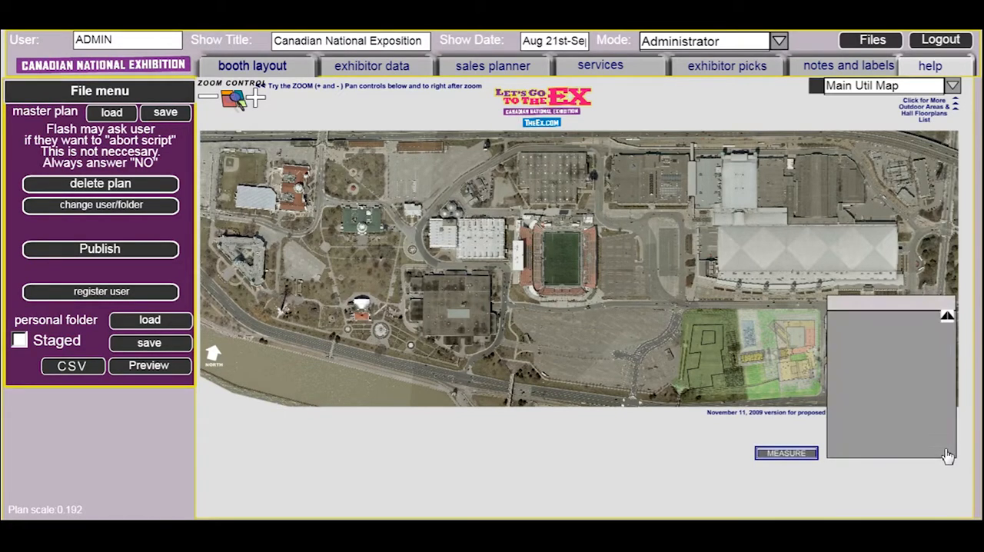
pyautogui.click(839, 265)
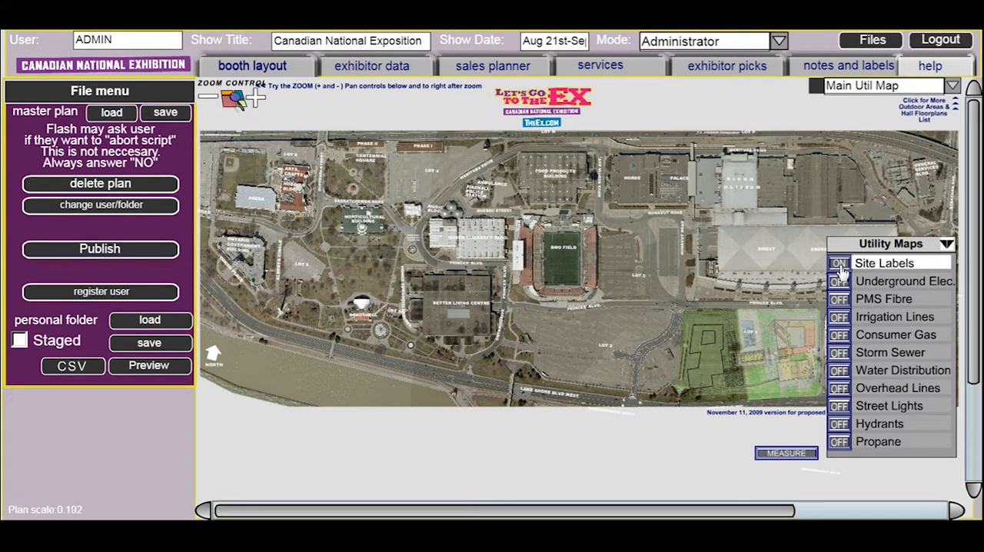
pyautogui.click(840, 265)
pyautogui.click(840, 317)
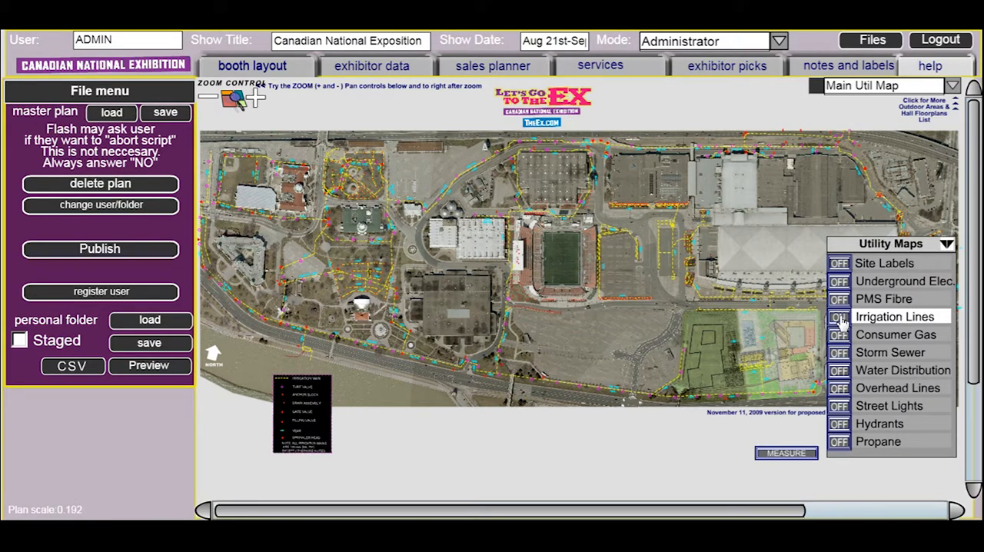
pyautogui.click(840, 353)
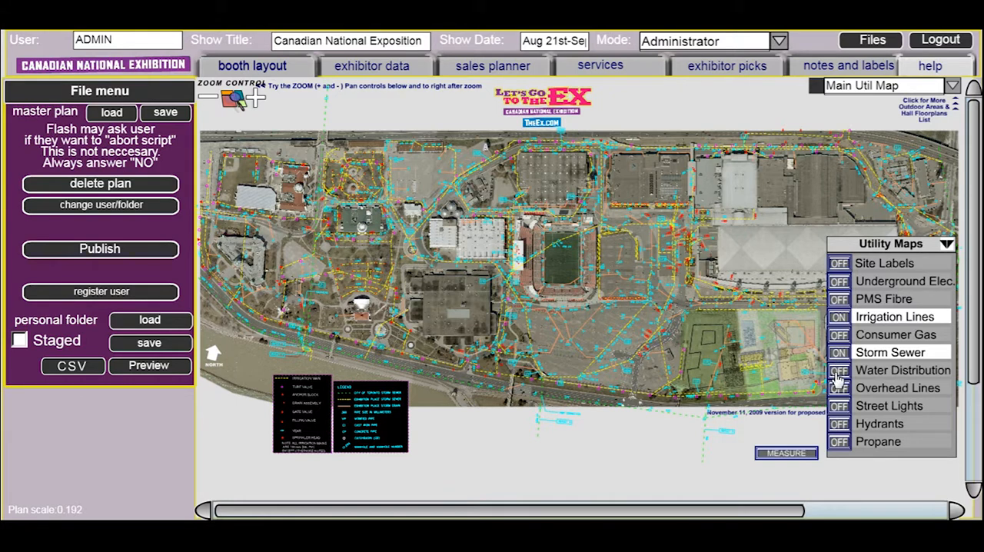
pyautogui.click(837, 373)
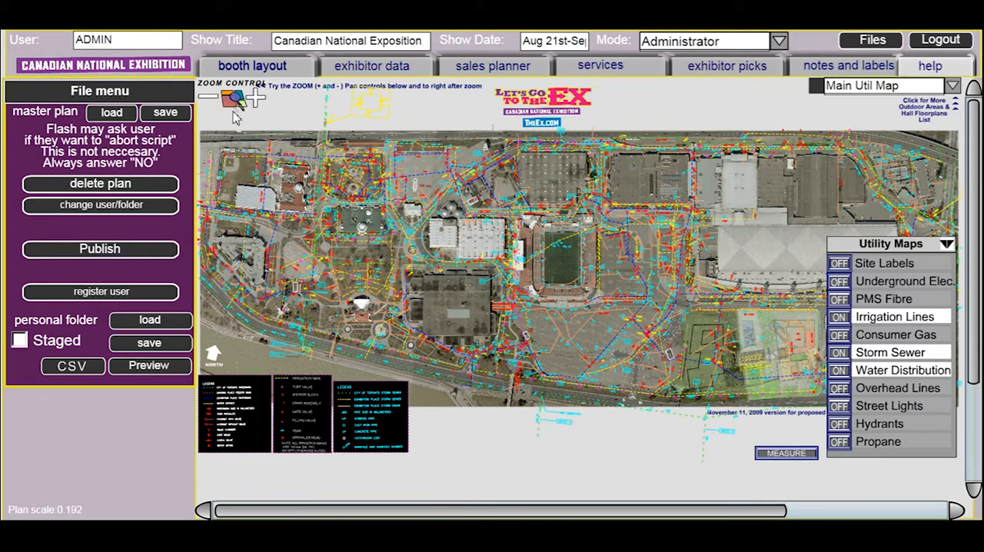
pyautogui.click(255, 98)
pyautogui.click(255, 98)
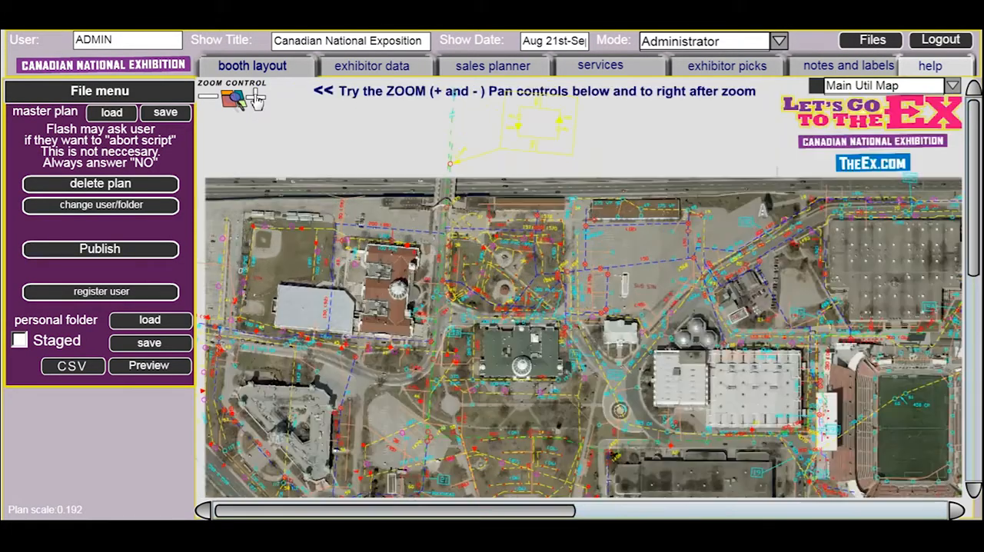
pyautogui.moveTo(972, 221); pyautogui.dragTo(950, 312)
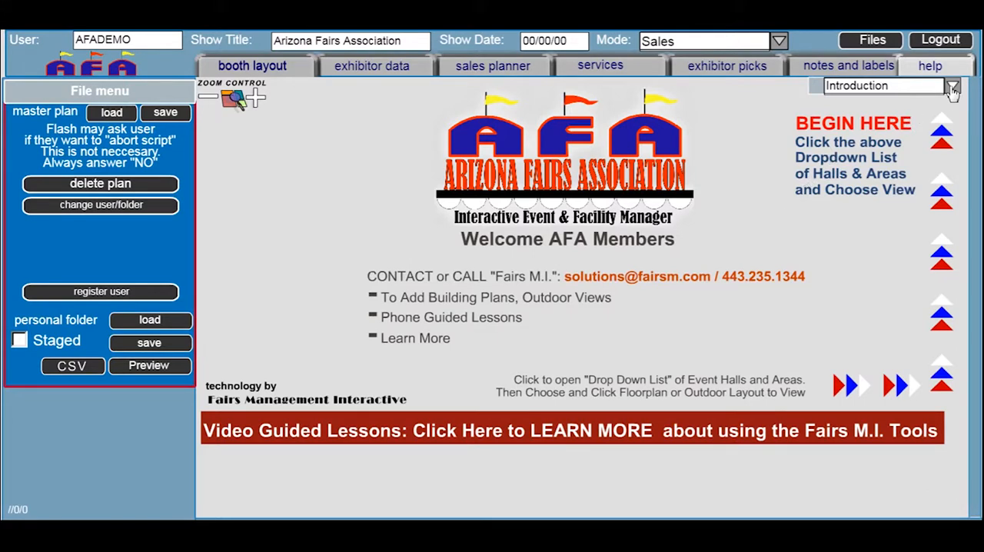
# Open the Overview Map listed under Pima County's outdoor maps
pyautogui.click(952, 85)
pyautogui.click(953, 502)
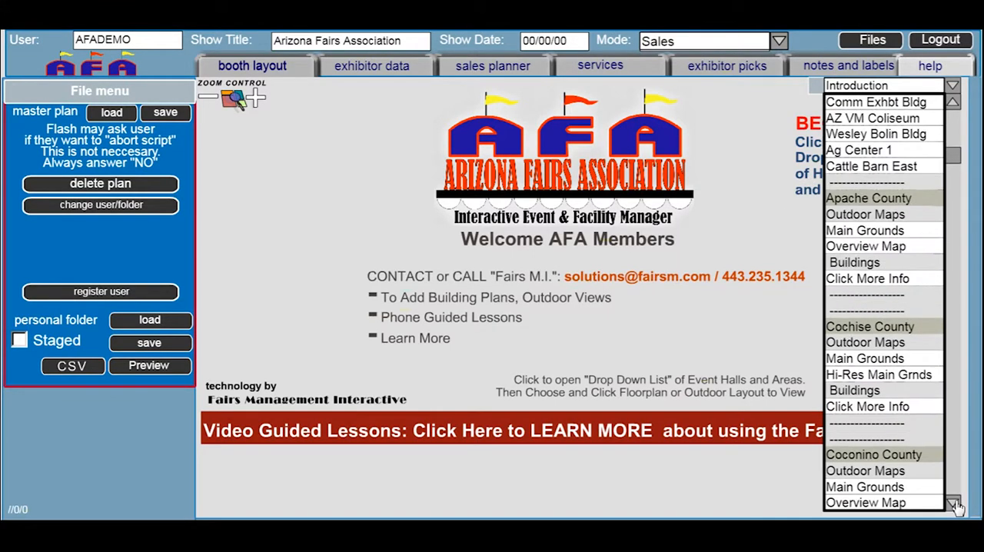
pyautogui.click(955, 505)
pyautogui.click(956, 506)
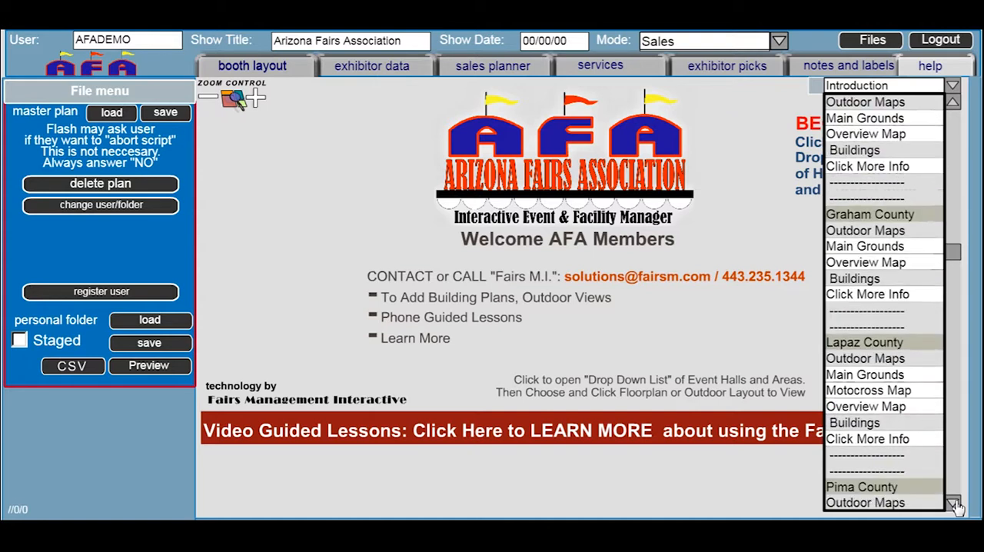
pyautogui.click(954, 504)
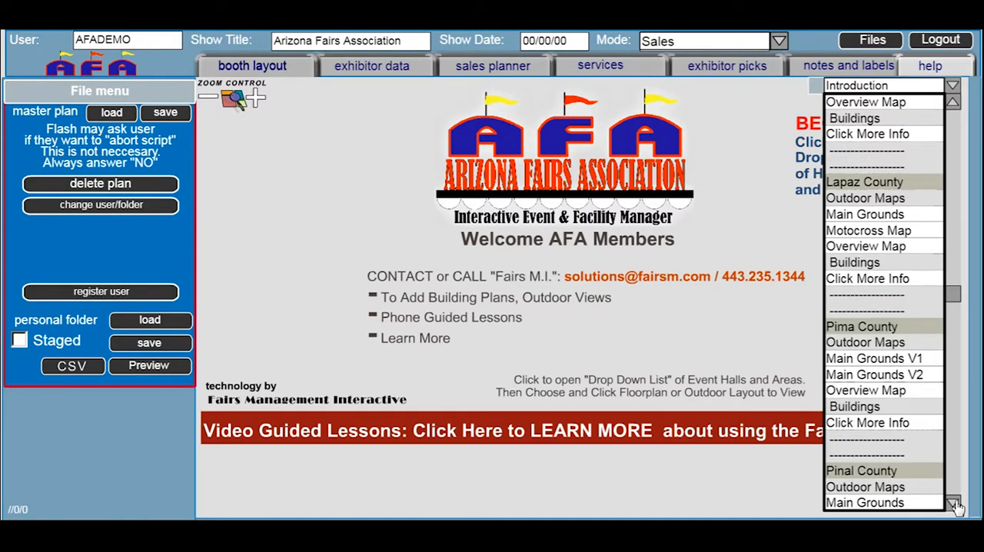
pyautogui.click(955, 504)
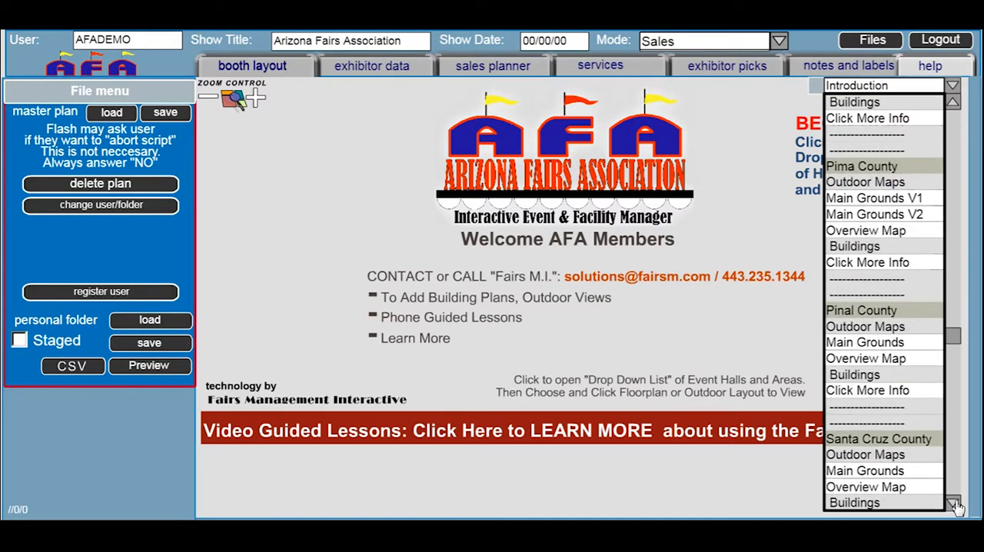
pyautogui.click(866, 231)
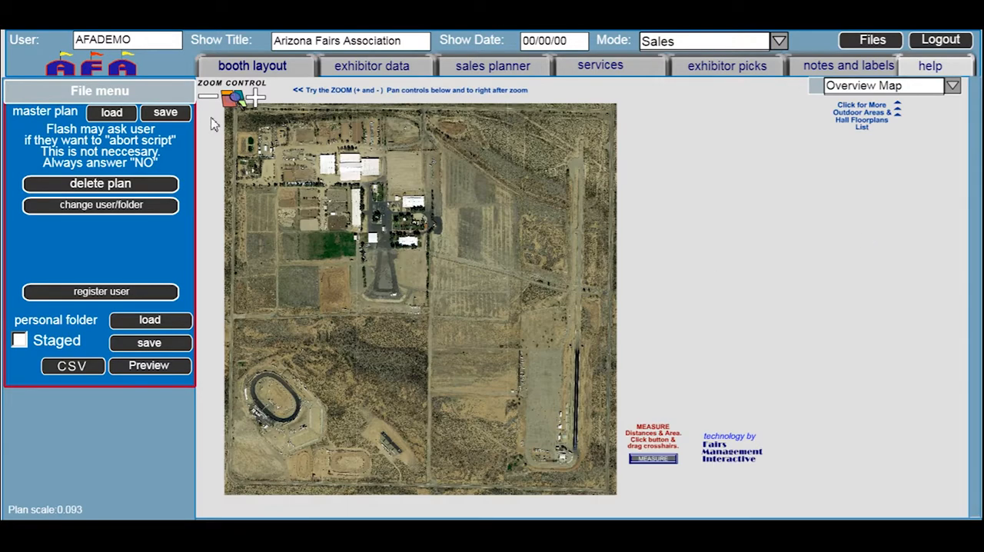
# Examine the buildings, parking areas and arenas on the Pima County Overview Map up close
pyautogui.click(255, 97)
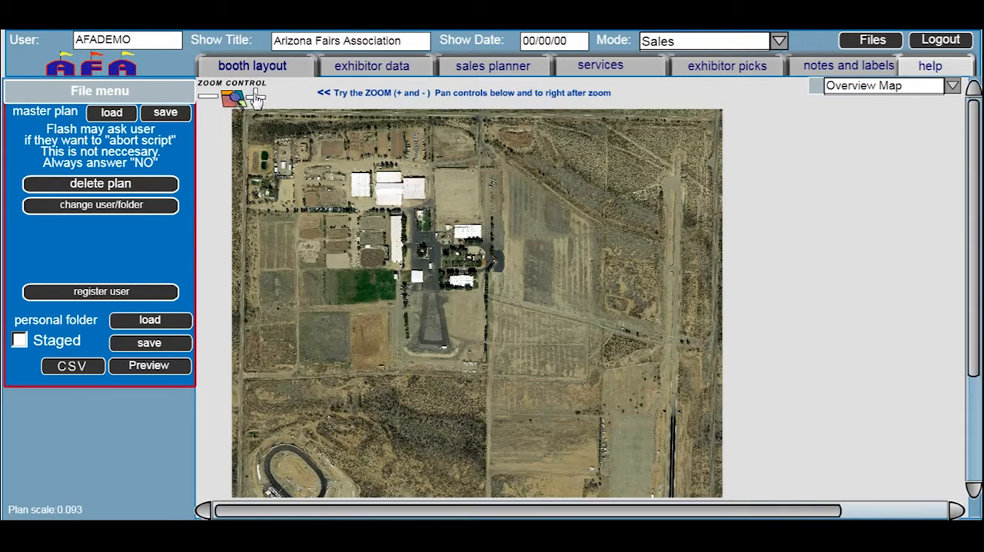
pyautogui.click(255, 98)
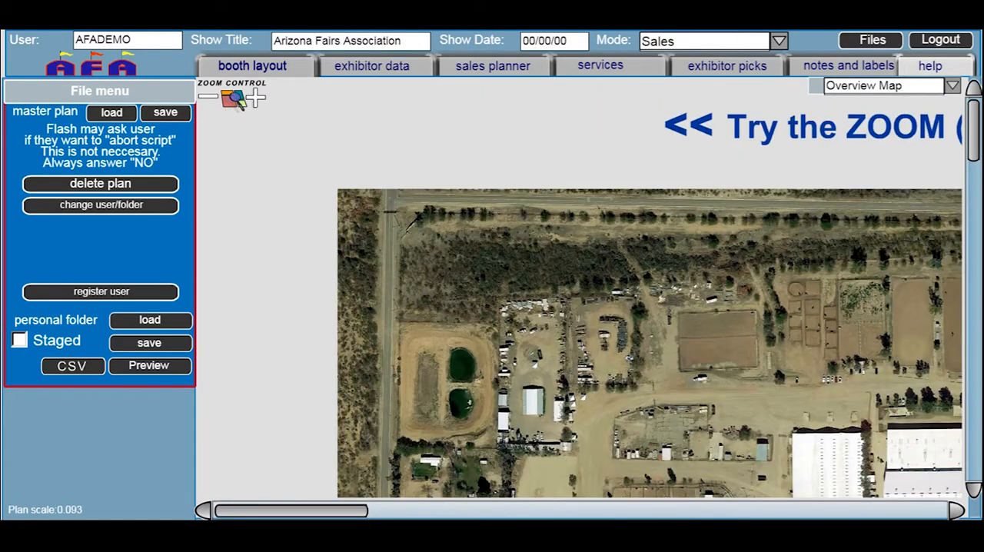
pyautogui.moveTo(332, 510); pyautogui.dragTo(502, 509)
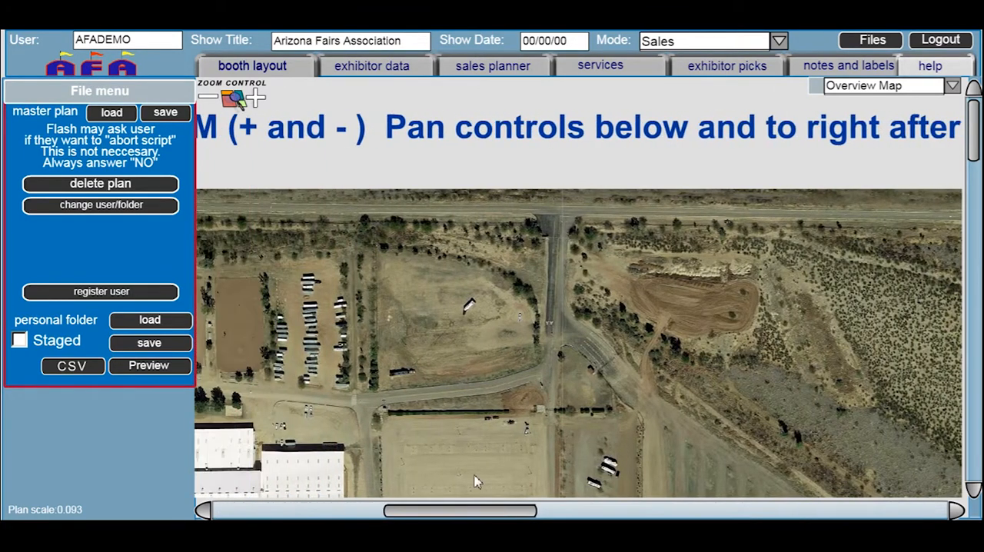
pyautogui.click(255, 98)
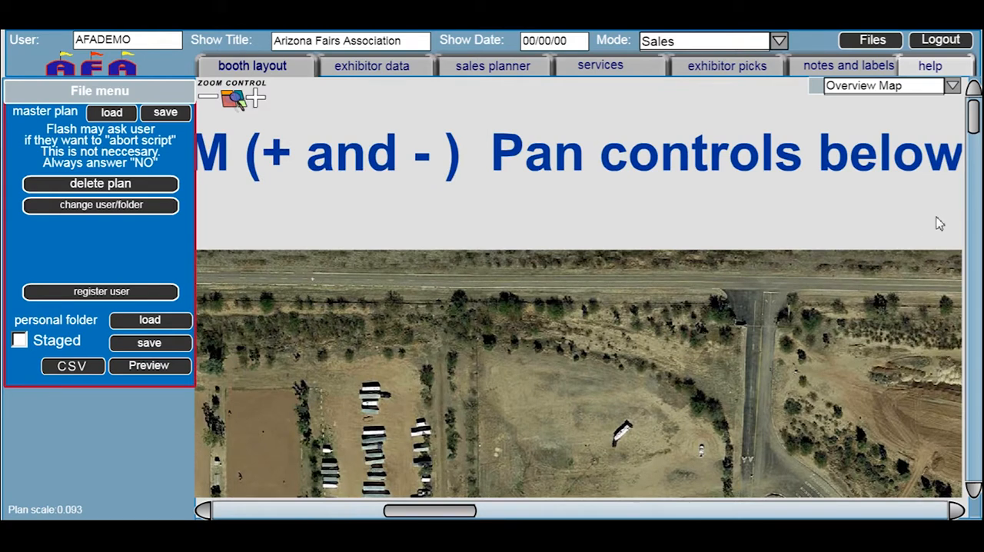
pyautogui.moveTo(972, 121); pyautogui.dragTo(970, 202)
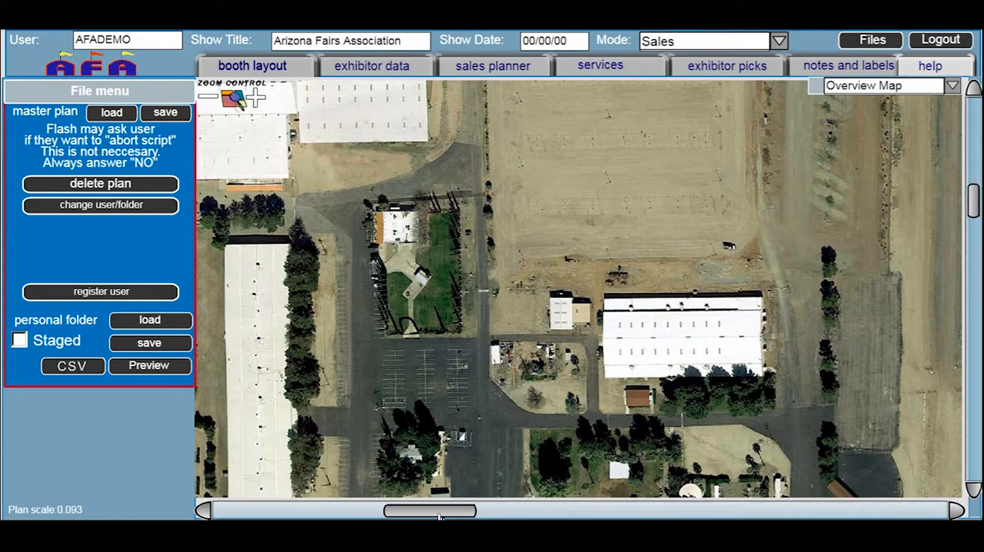
pyautogui.moveTo(441, 513); pyautogui.dragTo(343, 495)
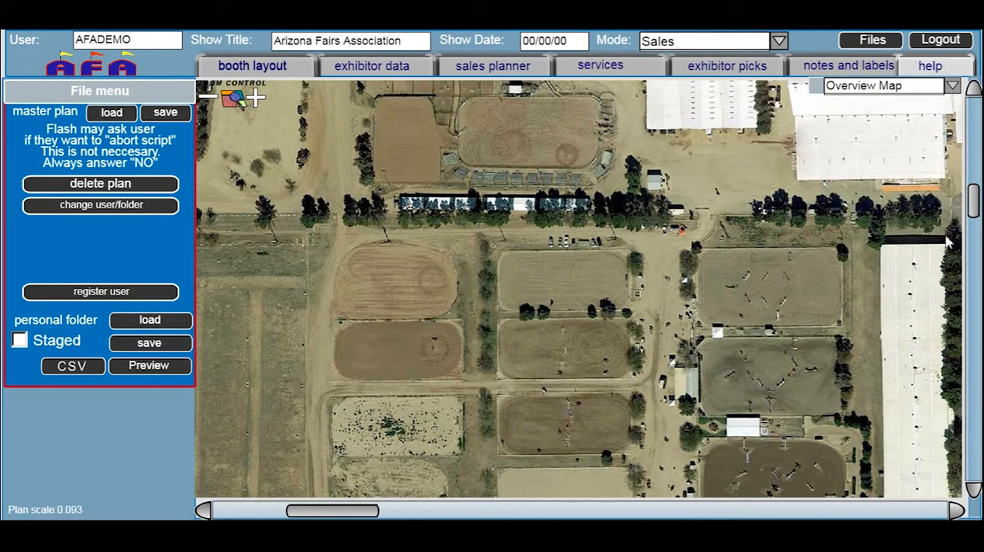
# View Pima County's Main Grounds V2 map, and switch to Main Grounds V1
pyautogui.click(952, 87)
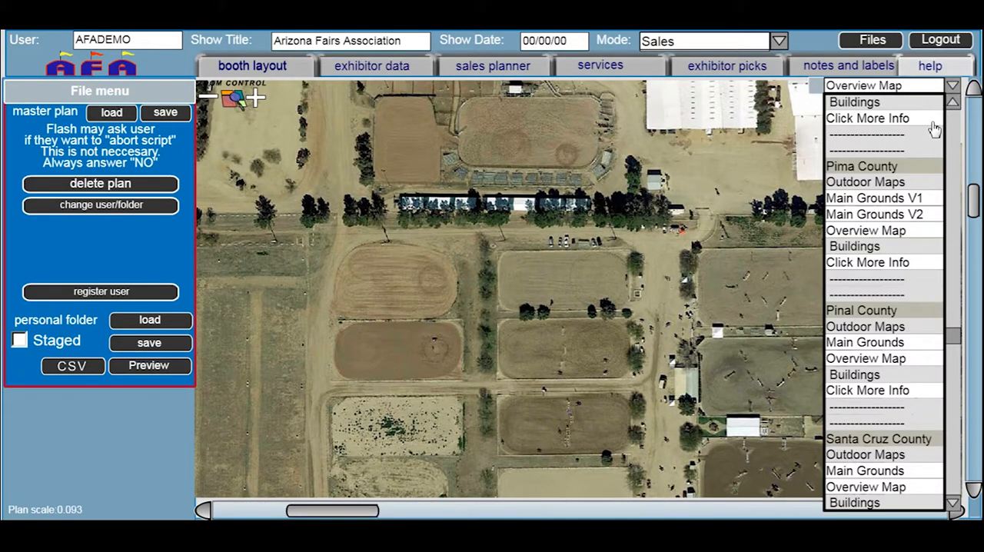
pyautogui.click(868, 216)
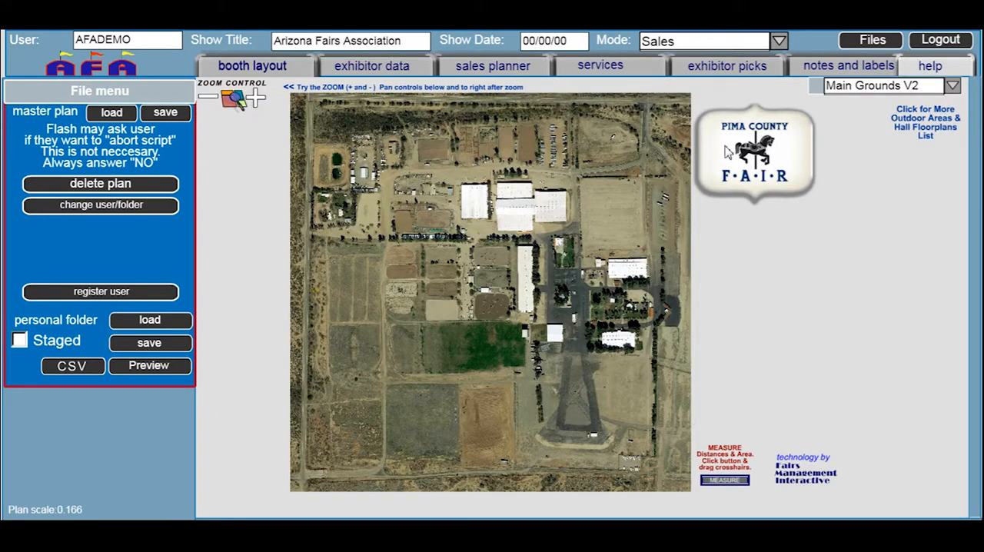
pyautogui.click(952, 86)
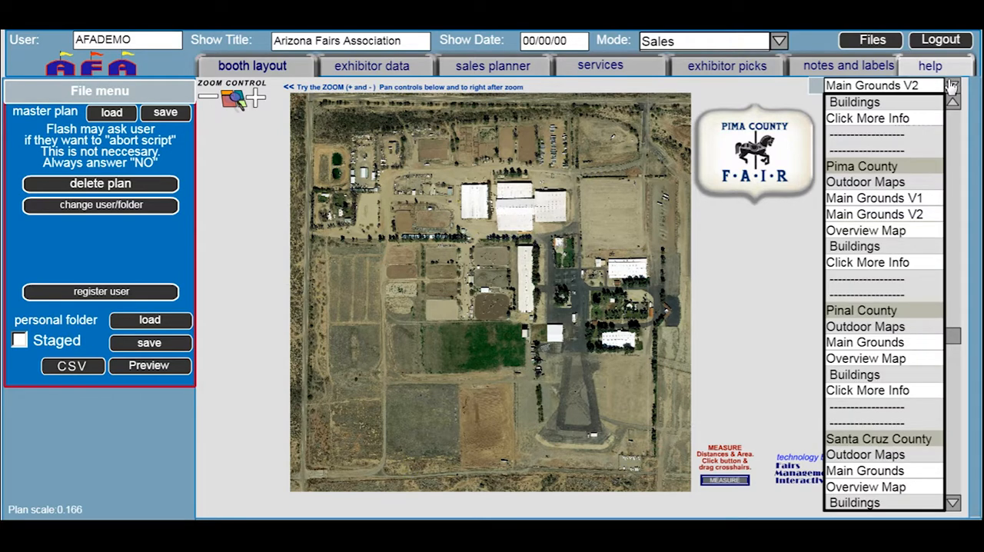
pyautogui.click(885, 201)
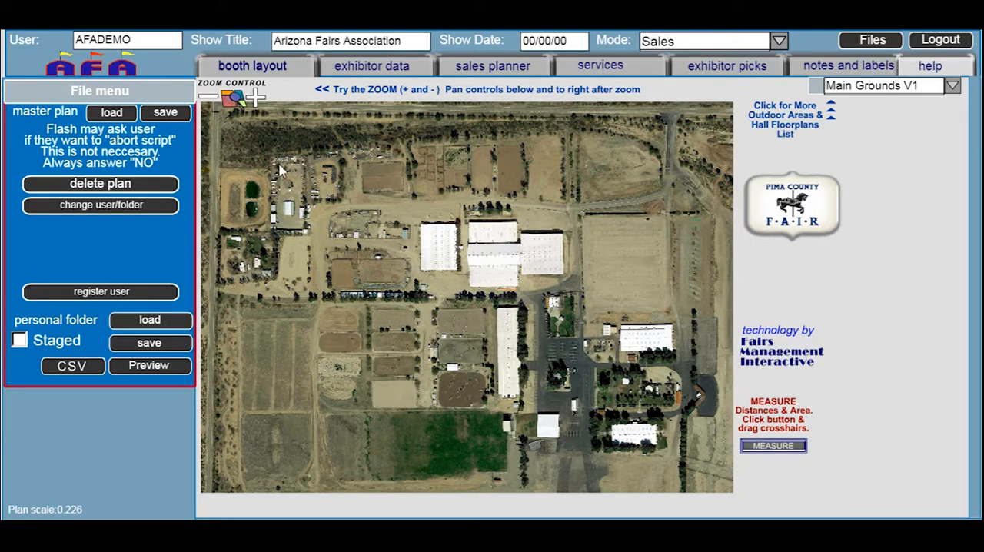
# Create a booth pod with 1 booth per row, 1 aisle and 100 × 100 booths, and place it in the map's lower-left corner
pyautogui.click(257, 67)
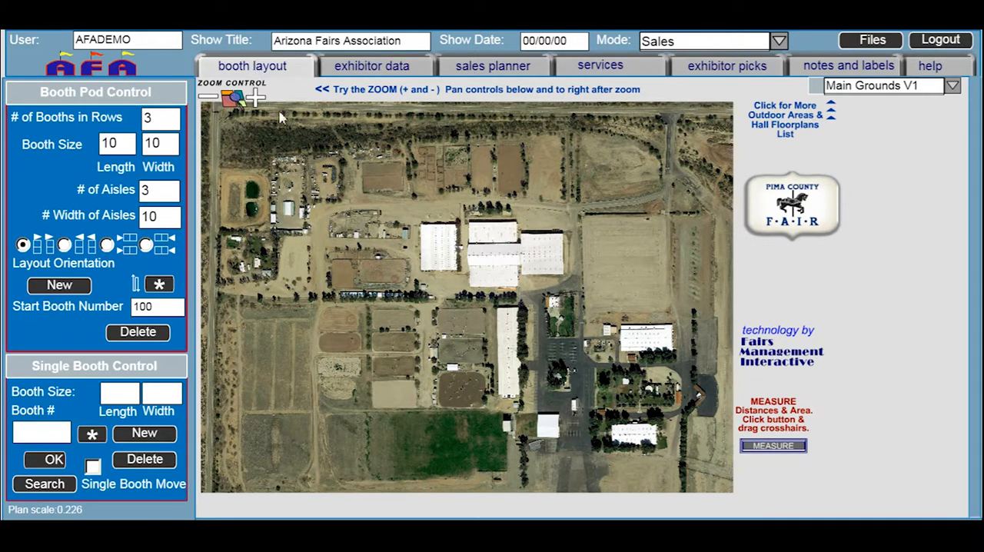
pyautogui.moveTo(155, 123); pyautogui.dragTo(134, 121)
pyautogui.write('1')
pyautogui.moveTo(157, 189); pyautogui.dragTo(140, 198)
pyautogui.write('1')
pyautogui.click(116, 146)
pyautogui.write('0')
pyautogui.click(167, 147)
pyautogui.write('0')
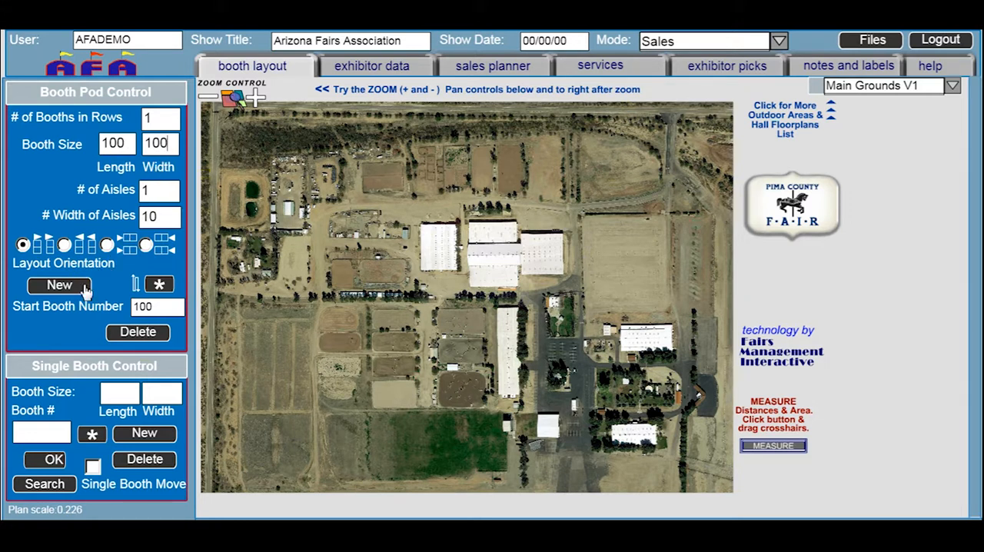
pyautogui.click(59, 285)
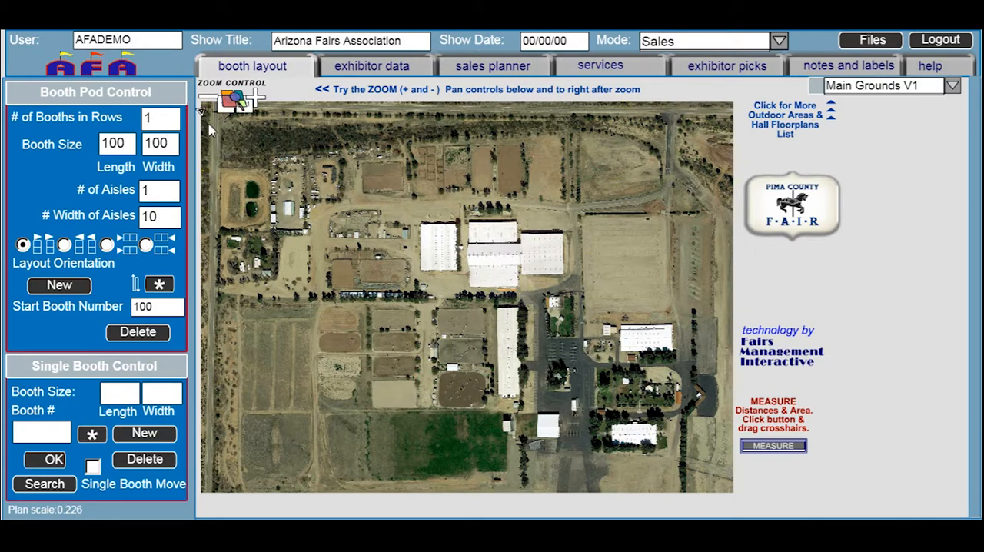
pyautogui.moveTo(204, 114)
pyautogui.mouseDown()
pyautogui.moveTo(243, 421)
pyautogui.moveTo(221, 483)
pyautogui.mouseUp()
# Rename booth 100 as water
pyautogui.click(242, 471)
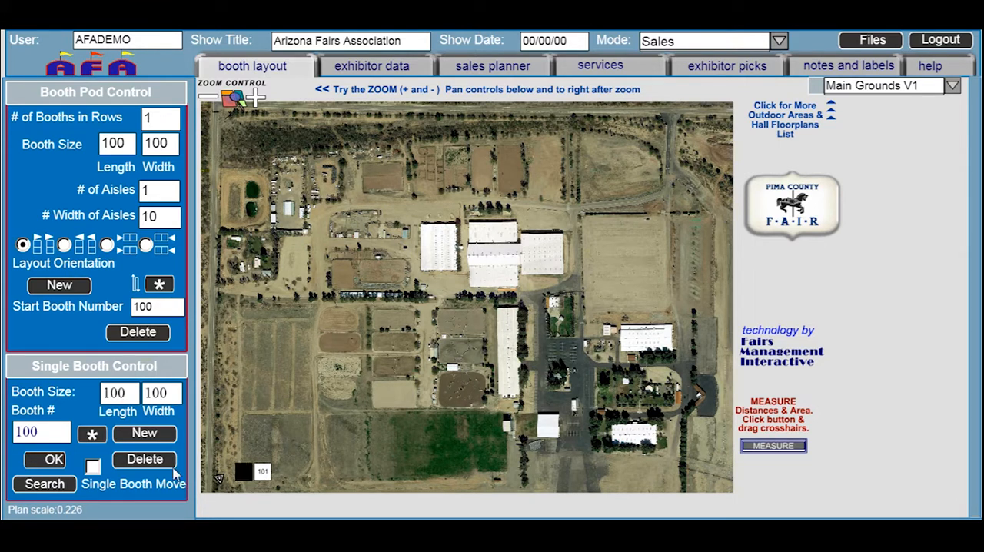
pyautogui.doubleClick(60, 435)
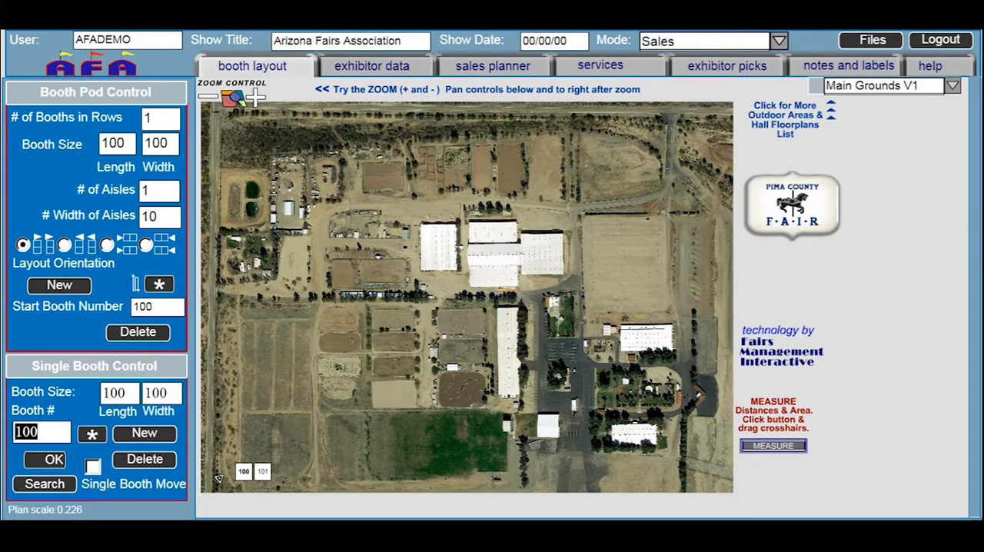
pyautogui.write('water')
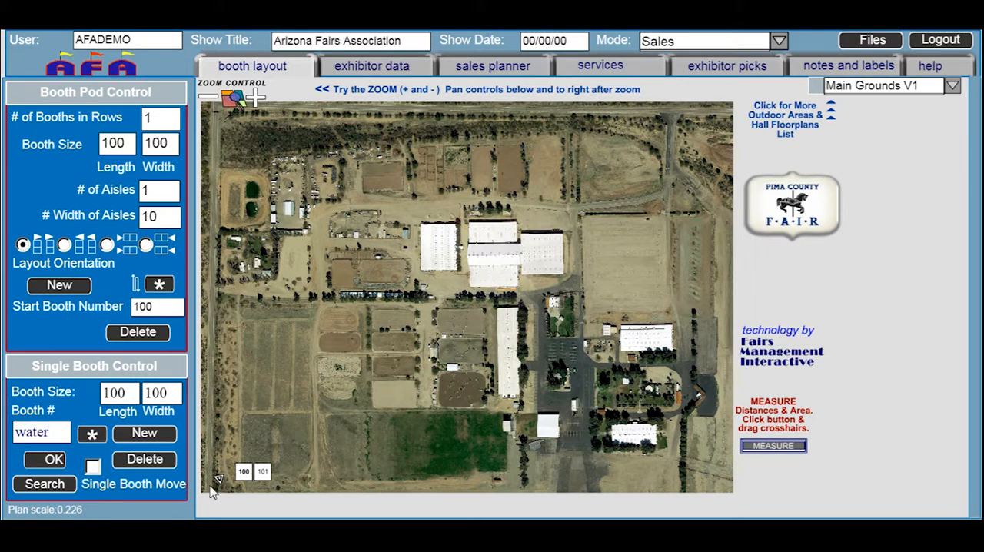
pyautogui.click(53, 459)
# Apply the Red Line rectangle style to the water booth through the advanced booth settings
pyautogui.click(93, 435)
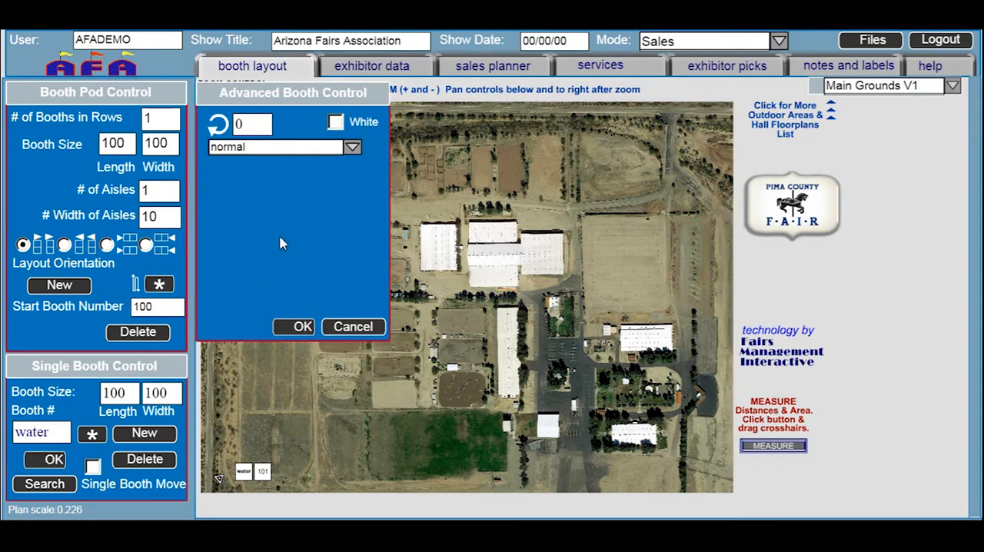
pyautogui.click(352, 148)
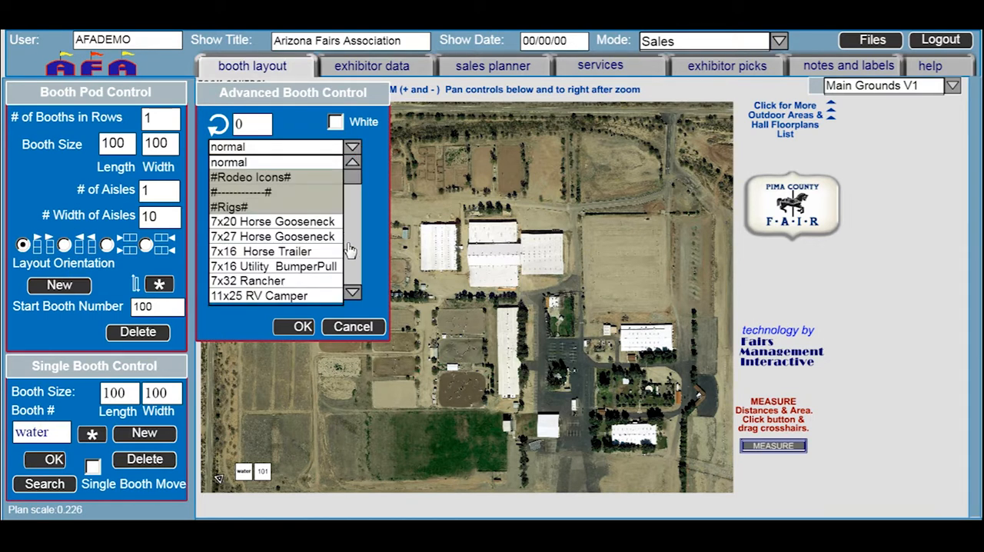
pyautogui.click(352, 295)
pyautogui.click(352, 294)
pyautogui.click(352, 294)
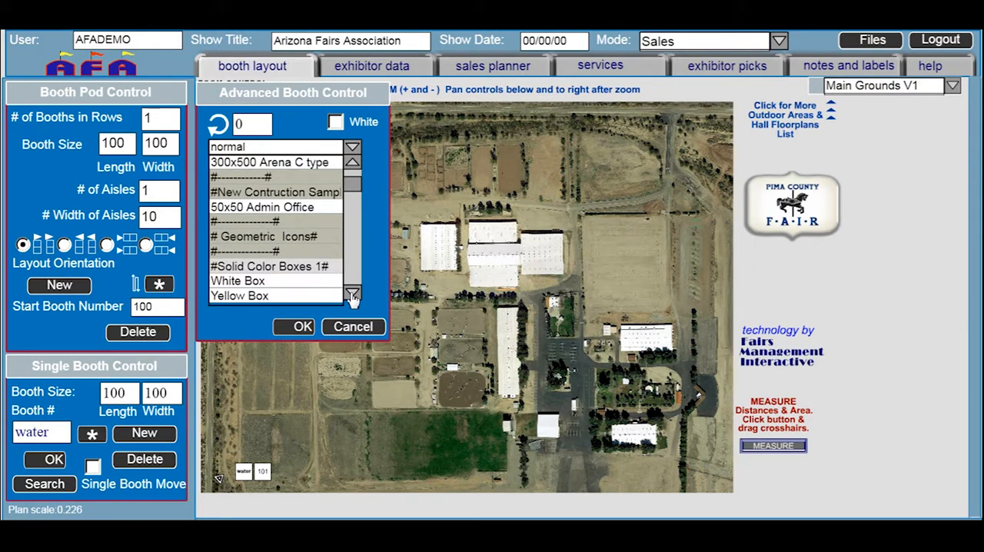
pyautogui.click(352, 294)
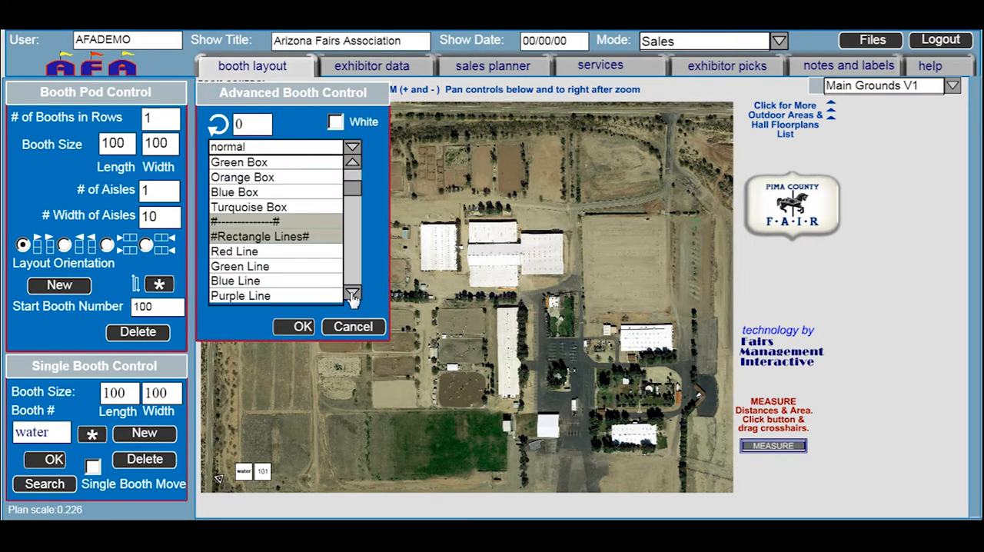
pyautogui.click(242, 252)
pyautogui.click(294, 327)
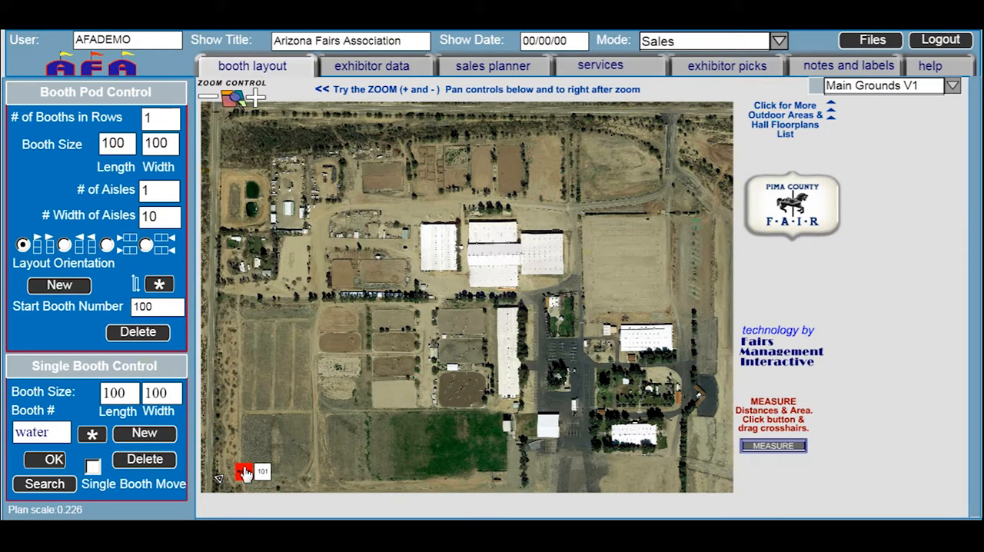
# Enable the White option for the water booth in the advanced booth settings
pyautogui.click(98, 434)
pyautogui.click(336, 123)
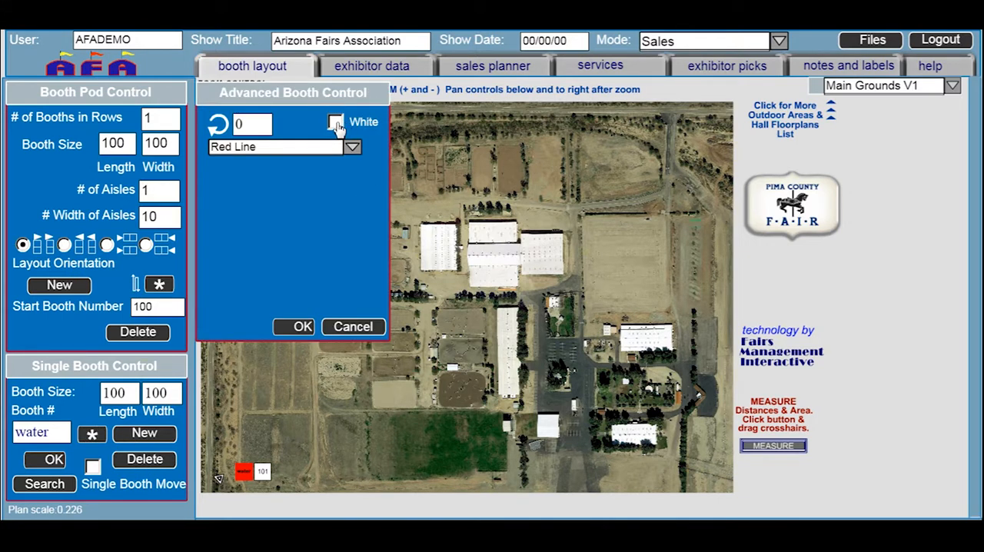
pyautogui.click(297, 327)
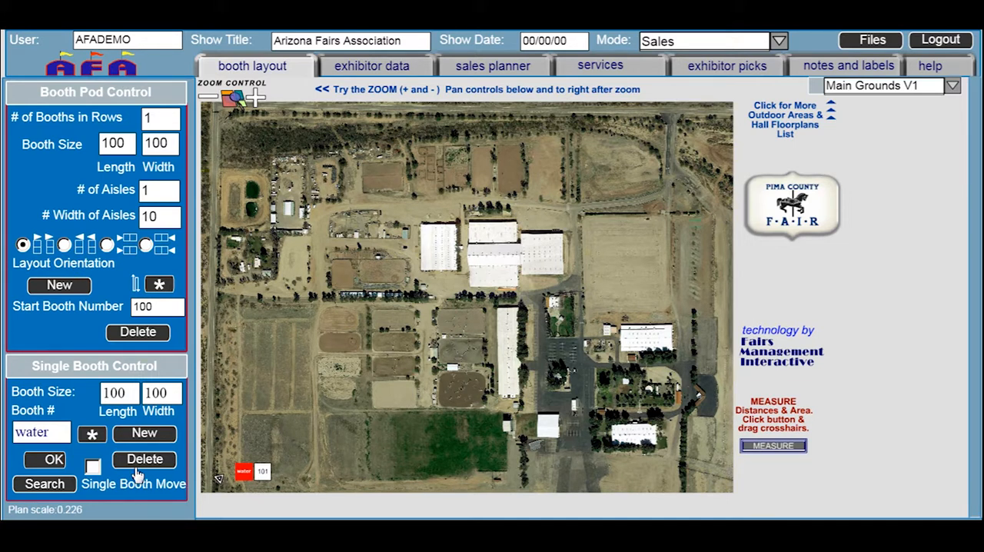
# Enable single booth moves and relocate booth 101 to the dirt road just below the northwest fenced arena
pyautogui.click(93, 466)
pyautogui.moveTo(264, 478); pyautogui.dragTo(359, 195)
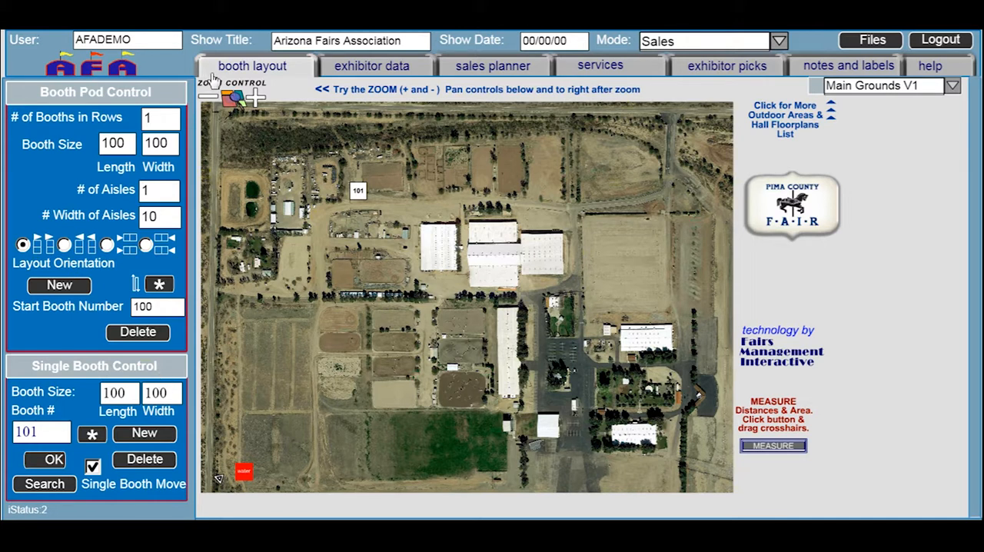
pyautogui.click(257, 97)
pyautogui.click(257, 97)
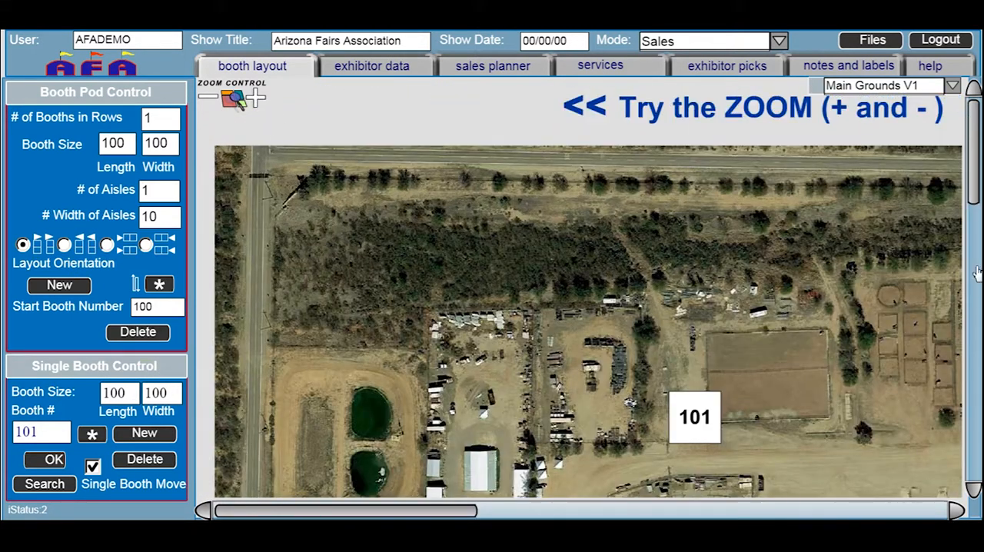
pyautogui.scroll(-4, 973, 192)
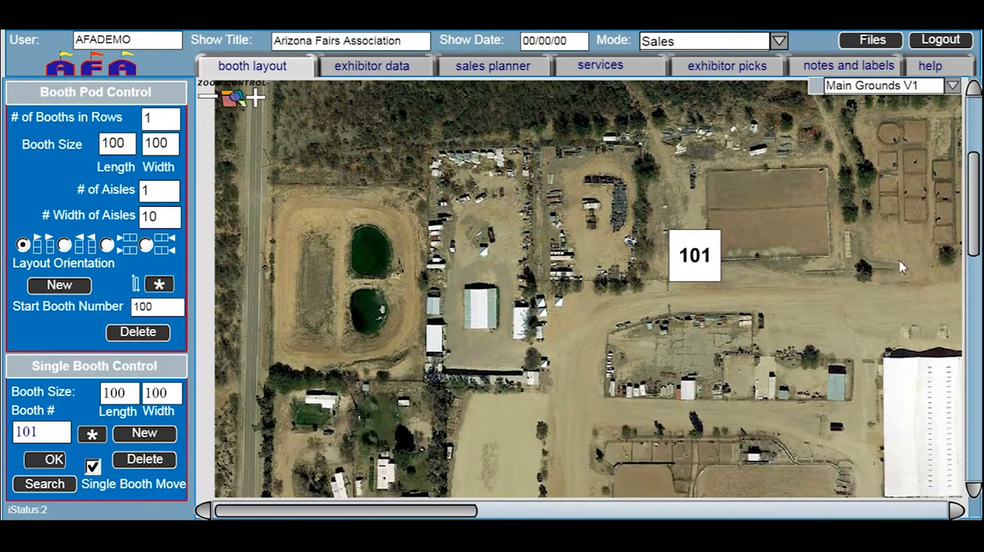
pyautogui.moveTo(445, 511); pyautogui.dragTo(588, 517)
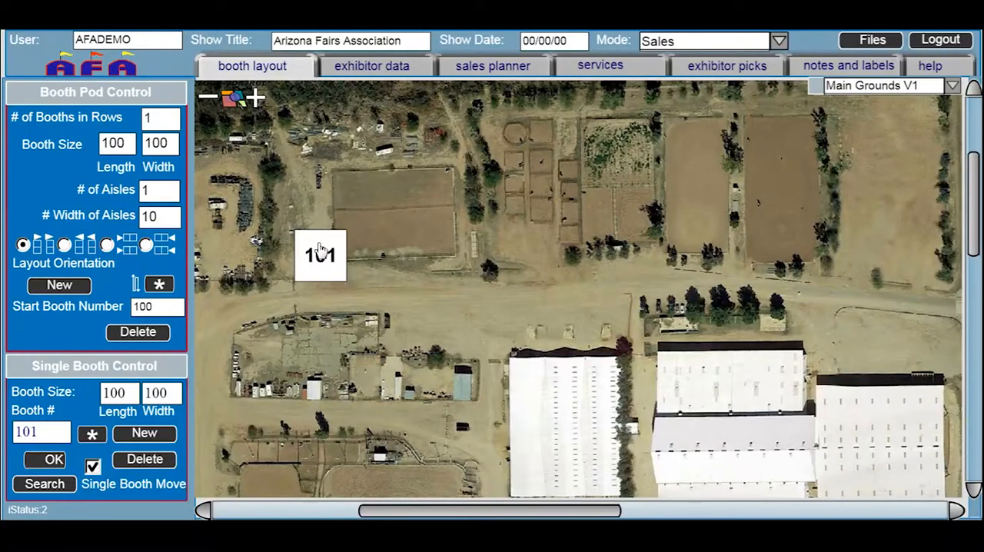
pyautogui.moveTo(321, 248); pyautogui.dragTo(344, 296)
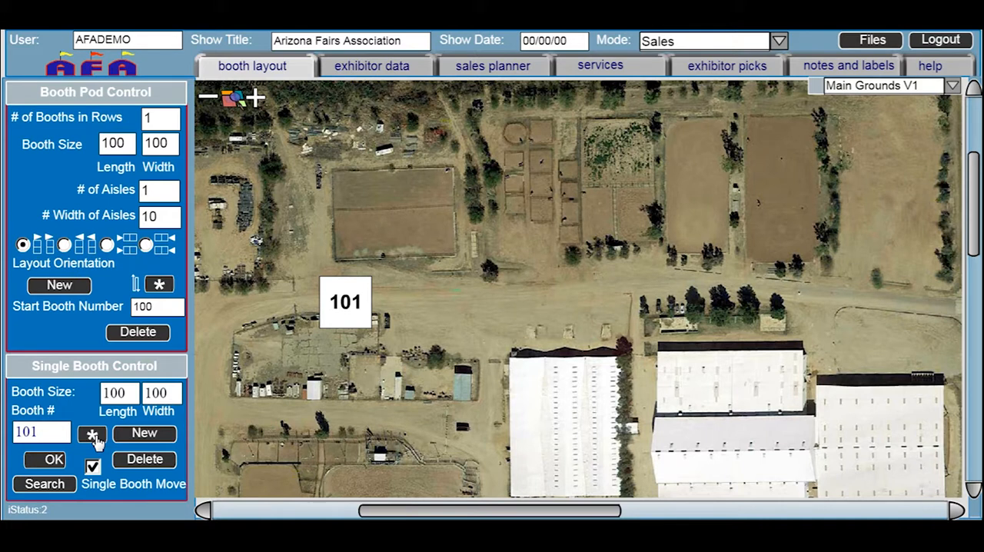
# Rename booth 101 as w and set its size to 8 × 8
pyautogui.moveTo(48, 430); pyautogui.dragTo(9, 431)
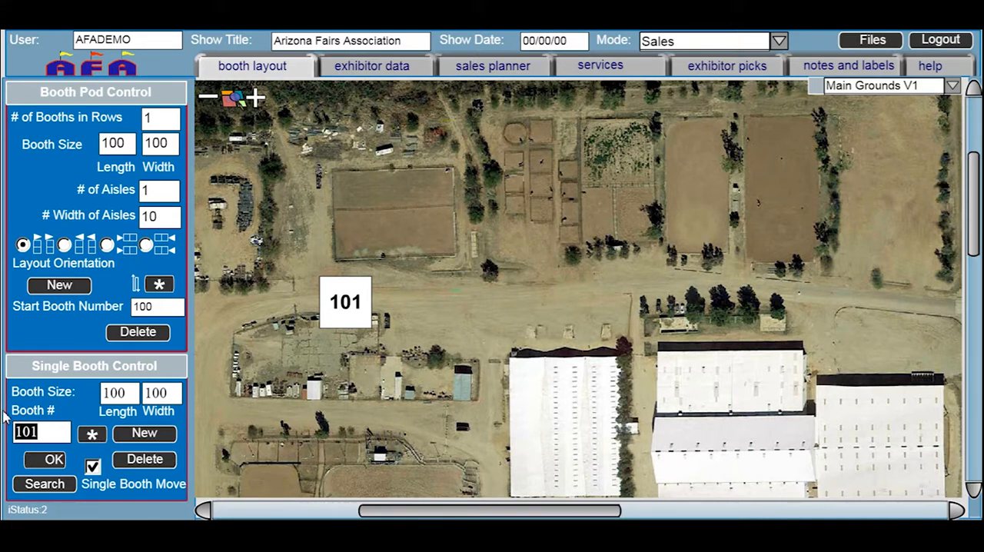
pyautogui.write('w')
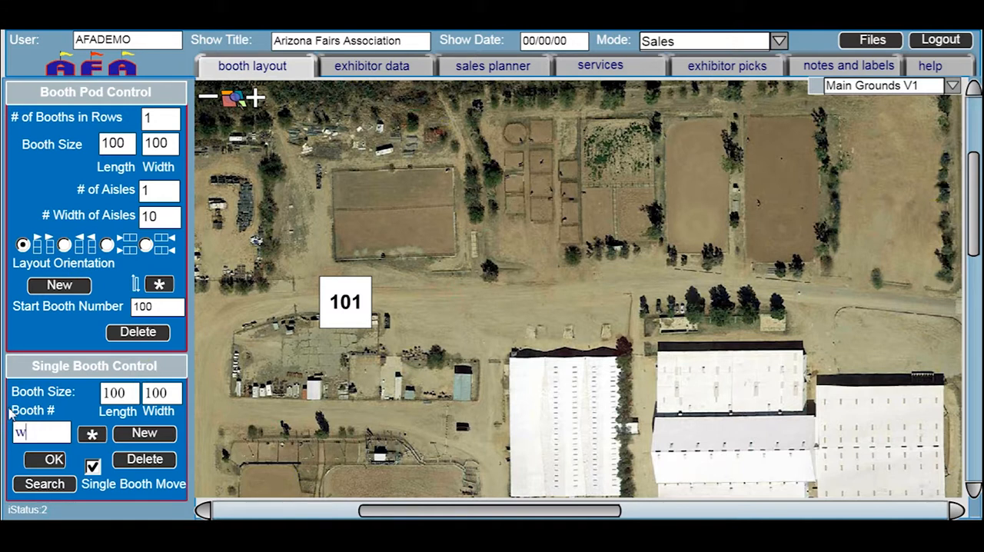
pyautogui.moveTo(135, 395); pyautogui.dragTo(87, 395)
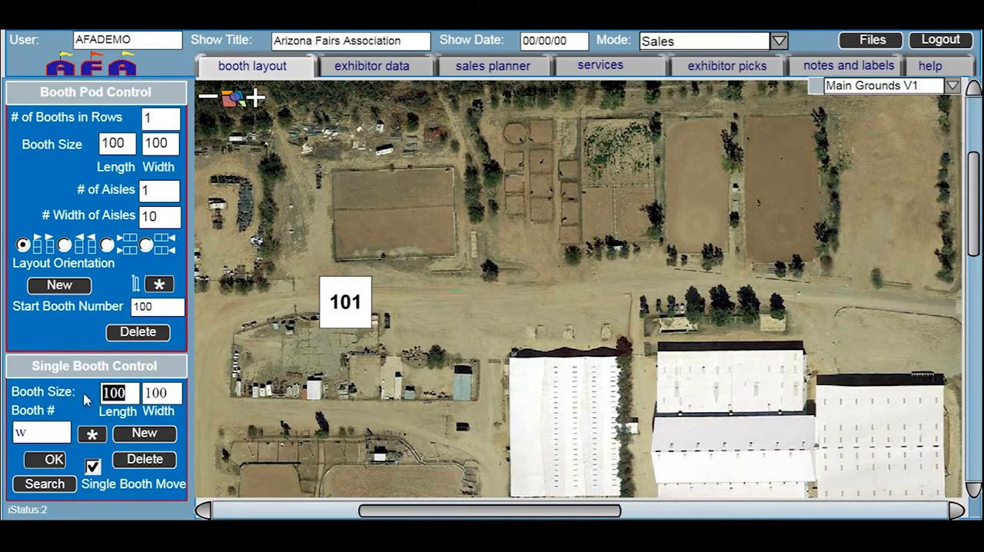
pyautogui.write('8')
pyautogui.moveTo(174, 394); pyautogui.dragTo(133, 393)
pyautogui.write('8')
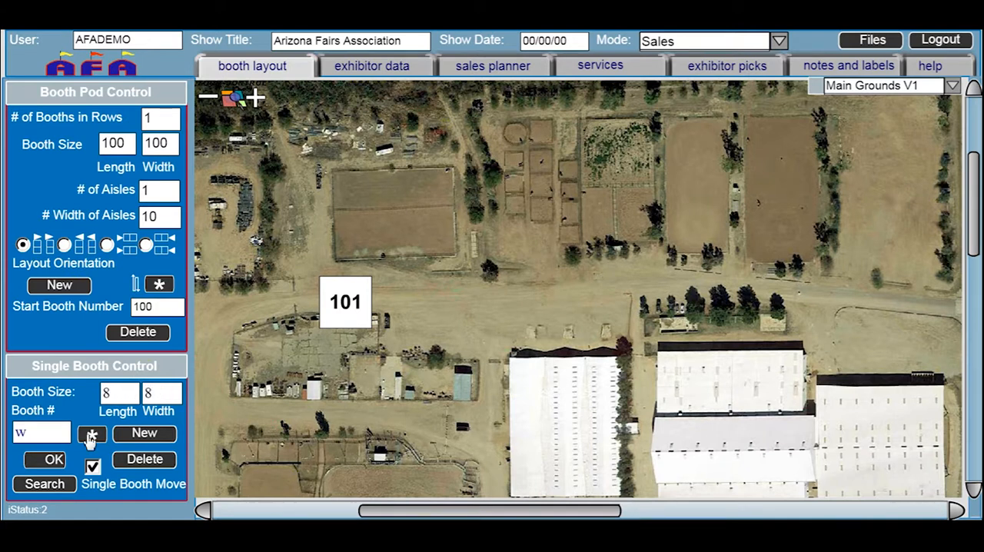
pyautogui.click(53, 460)
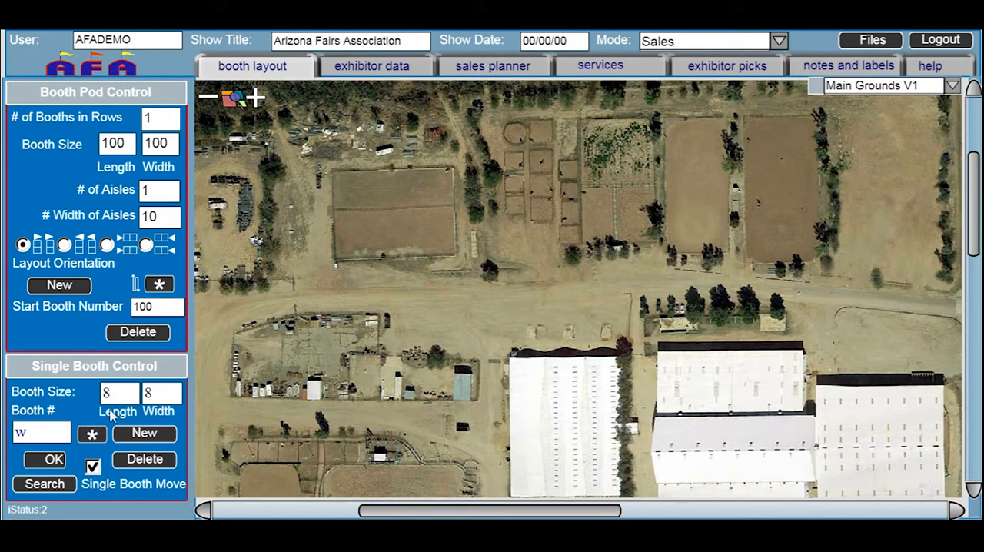
# Apply the Red Line style to booth w and duplicate the small marker beside it
pyautogui.click(91, 436)
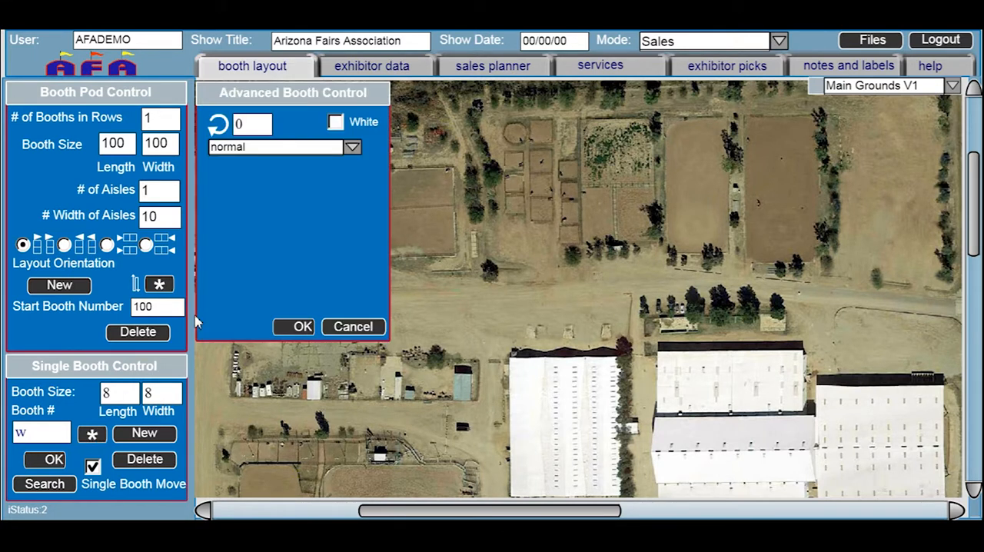
pyautogui.click(352, 149)
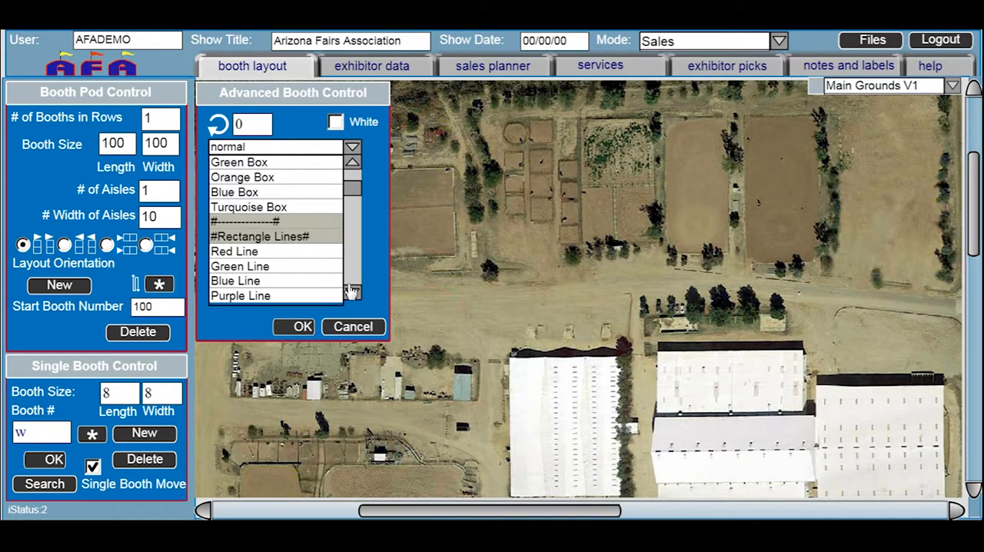
pyautogui.click(281, 253)
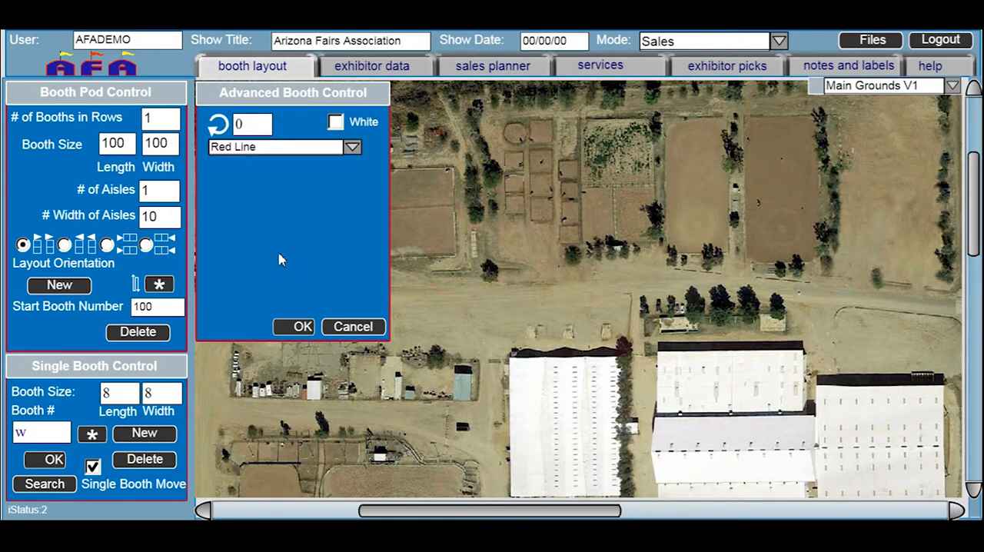
pyautogui.click(302, 326)
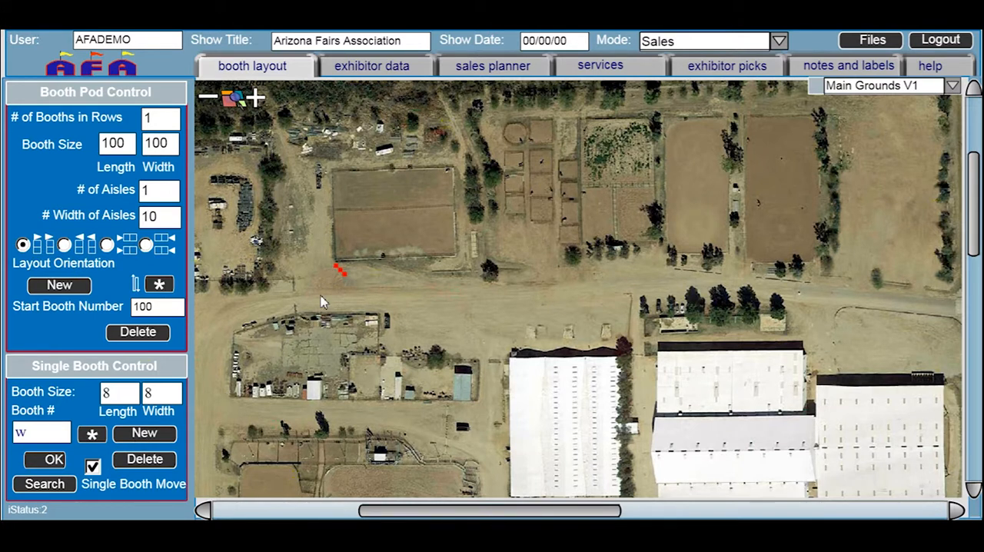
# Spread three red marker copies eastward along the north edge of the dirt road below the arenas
pyautogui.moveTo(353, 282); pyautogui.dragTo(474, 268)
pyautogui.moveTo(341, 271); pyautogui.dragTo(562, 258)
pyautogui.moveTo(565, 261); pyautogui.dragTo(670, 262)
# Turn the spare marker beside the first one into a line with length 5 and width 200, named w4
pyautogui.moveTo(108, 395); pyautogui.dragTo(97, 394)
pyautogui.write('5')
pyautogui.moveTo(159, 395); pyautogui.dragTo(145, 394)
pyautogui.write('200')
pyautogui.click(29, 434)
pyautogui.write('4')
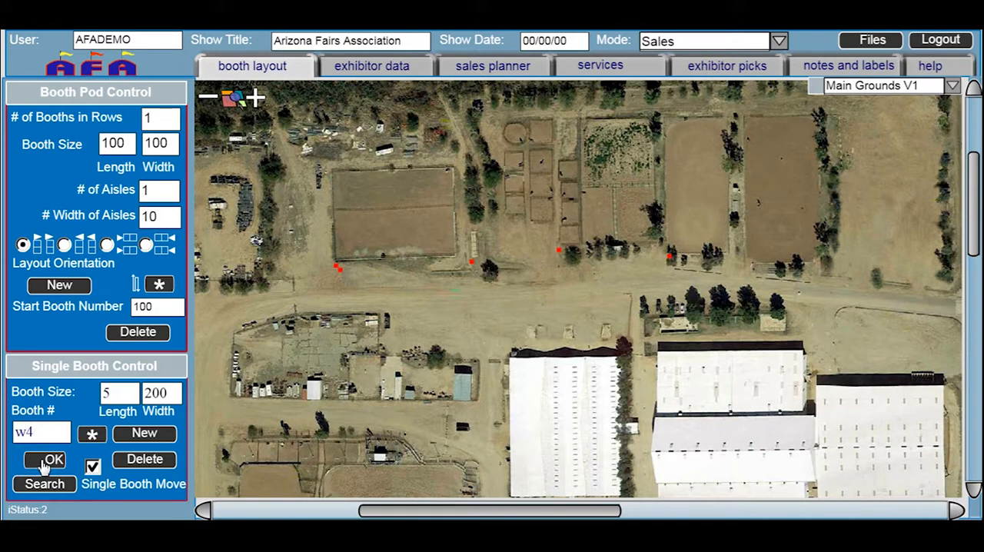
pyautogui.click(48, 459)
# Start the w4 line at the westernmost marker and set its width to 240
pyautogui.moveTo(391, 270); pyautogui.dragTo(387, 268)
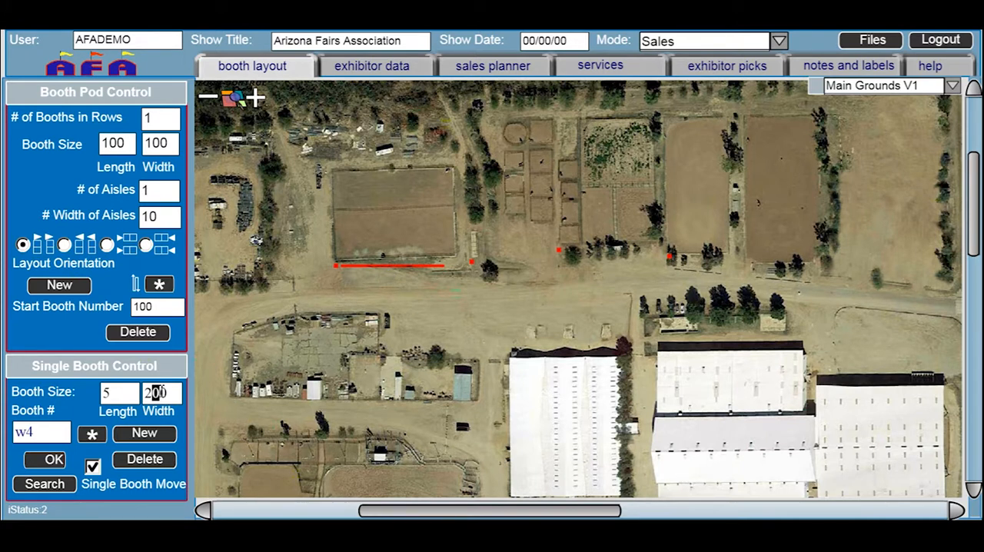
pyautogui.write('3')
pyautogui.moveTo(157, 393); pyautogui.dragTo(175, 392)
pyautogui.write('5')
pyautogui.moveTo(154, 393); pyautogui.dragTo(170, 392)
pyautogui.write('40')
# Try a rotation of -5 on the w4 line in the advanced booth settings
pyautogui.click(93, 435)
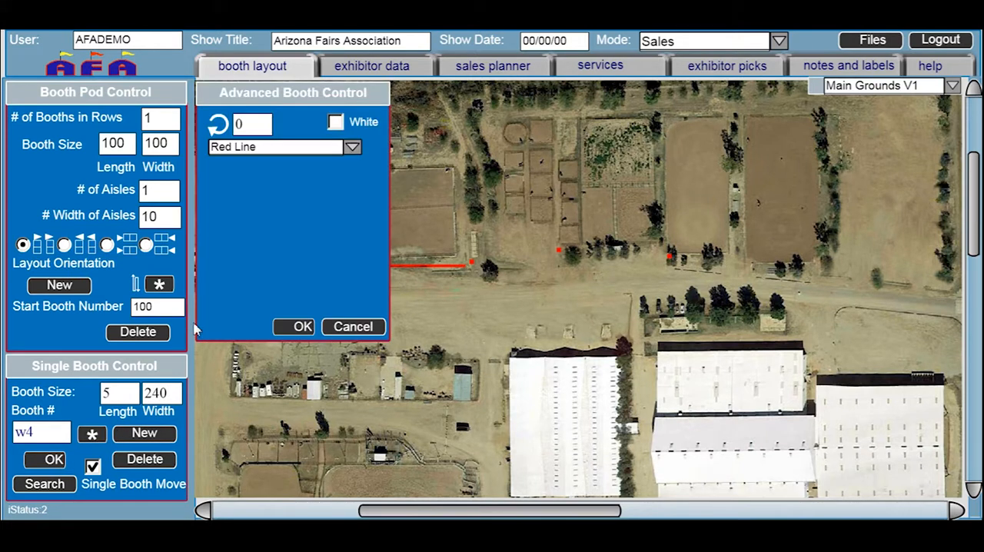
pyautogui.moveTo(245, 125); pyautogui.dragTo(228, 129)
pyautogui.write('-5')
pyautogui.click(294, 329)
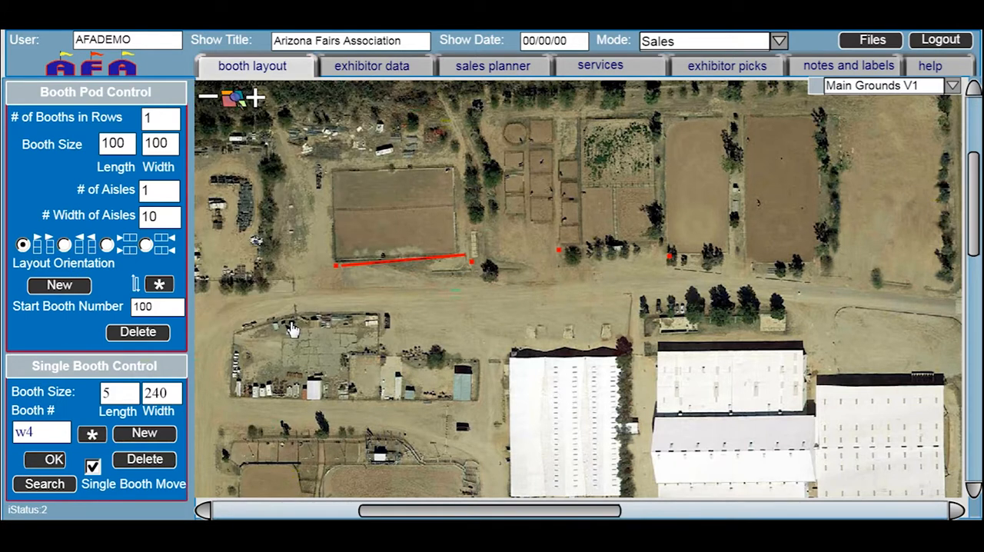
# Set the w4 line's rotation to -2 and nudge it into line with the first two markers
pyautogui.click(91, 434)
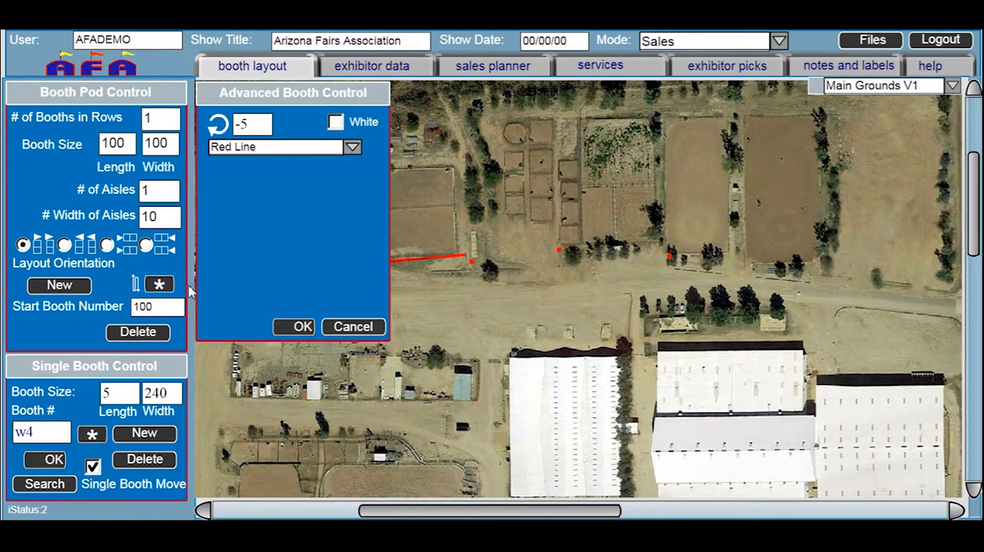
pyautogui.doubleClick(249, 123)
pyautogui.write('-2')
pyautogui.click(296, 329)
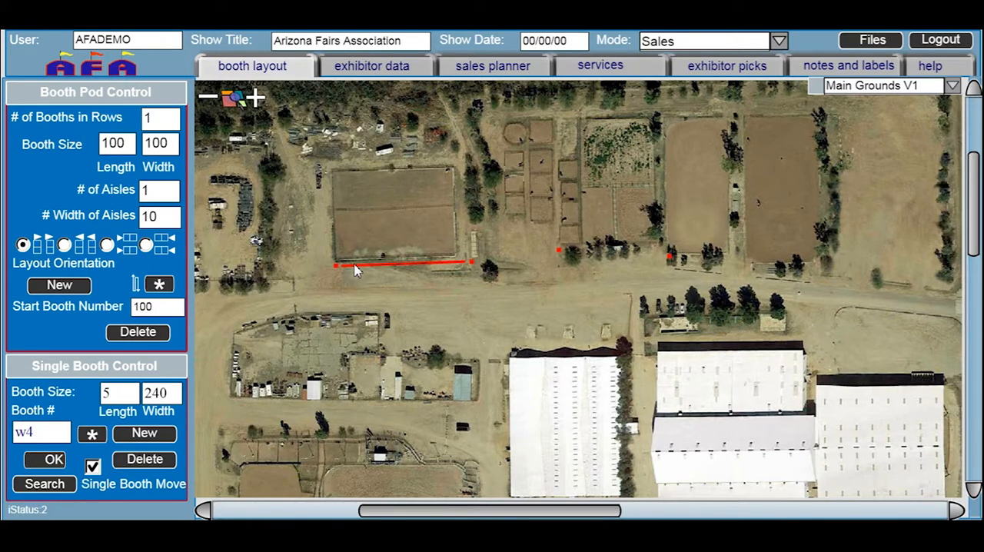
pyautogui.moveTo(377, 266); pyautogui.dragTo(376, 266)
# Add a second red line starting at the second marker and set its width to 170
pyautogui.click(145, 434)
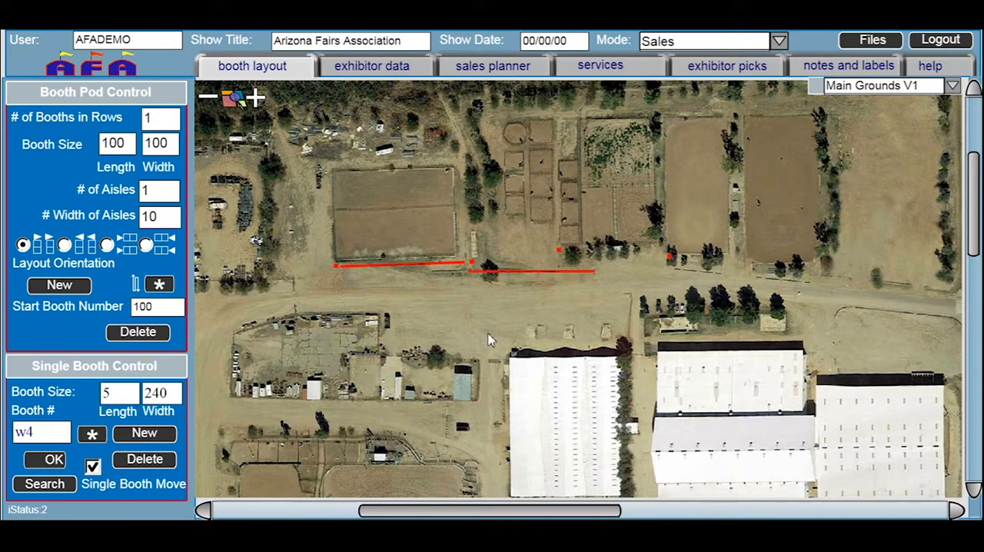
pyautogui.moveTo(522, 280); pyautogui.dragTo(531, 271)
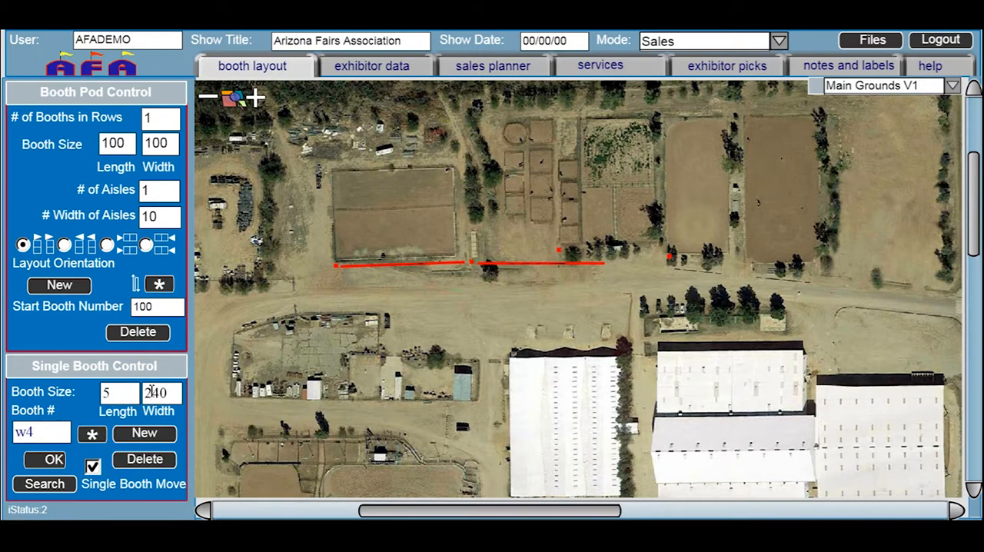
pyautogui.moveTo(145, 395); pyautogui.dragTo(150, 393)
pyautogui.write('1')
pyautogui.click(52, 461)
pyautogui.moveTo(152, 393); pyautogui.dragTo(159, 394)
pyautogui.write('70')
pyautogui.click(54, 460)
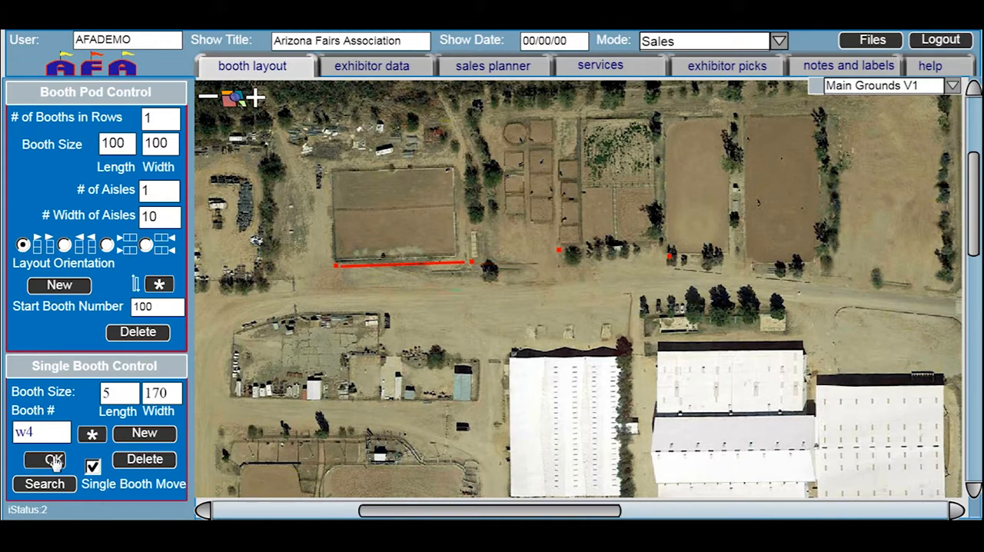
# Try a rotation of -5 on the second red line
pyautogui.click(92, 436)
pyautogui.doubleClick(239, 125)
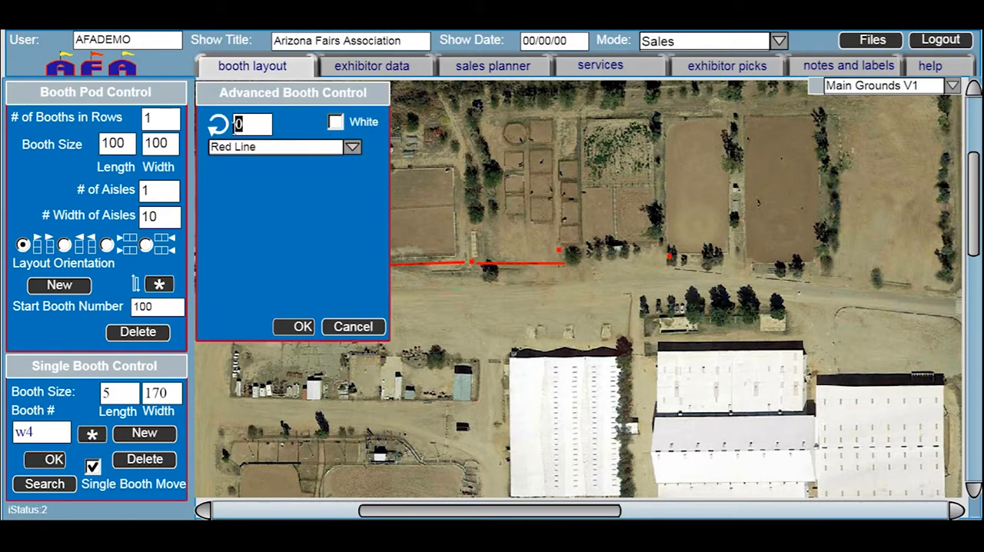
pyautogui.write('-5')
pyautogui.click(303, 327)
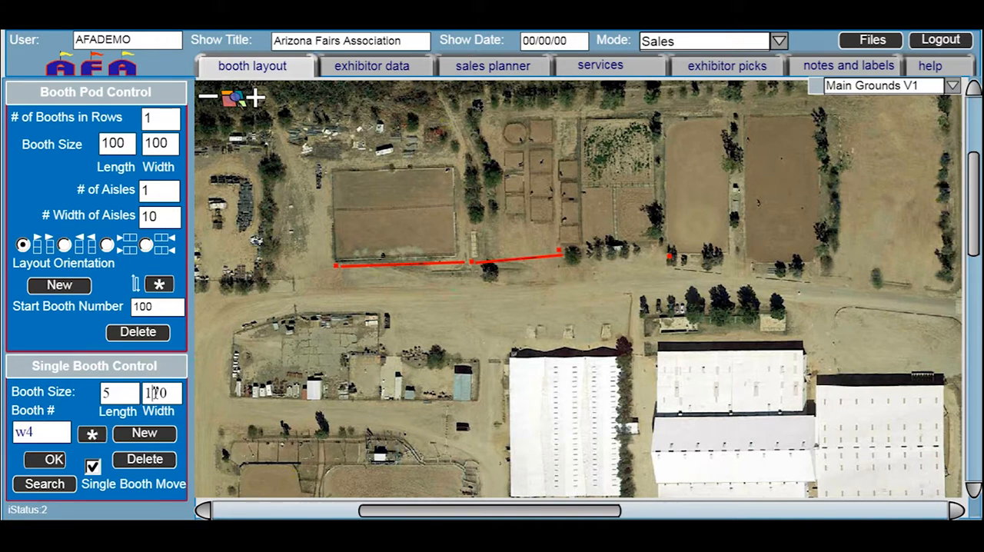
# Set the second red line's width to 160 and its rotation to -7 so it meets the third marker
pyautogui.moveTo(152, 393); pyautogui.dragTo(173, 386)
pyautogui.write('60')
pyautogui.click(56, 460)
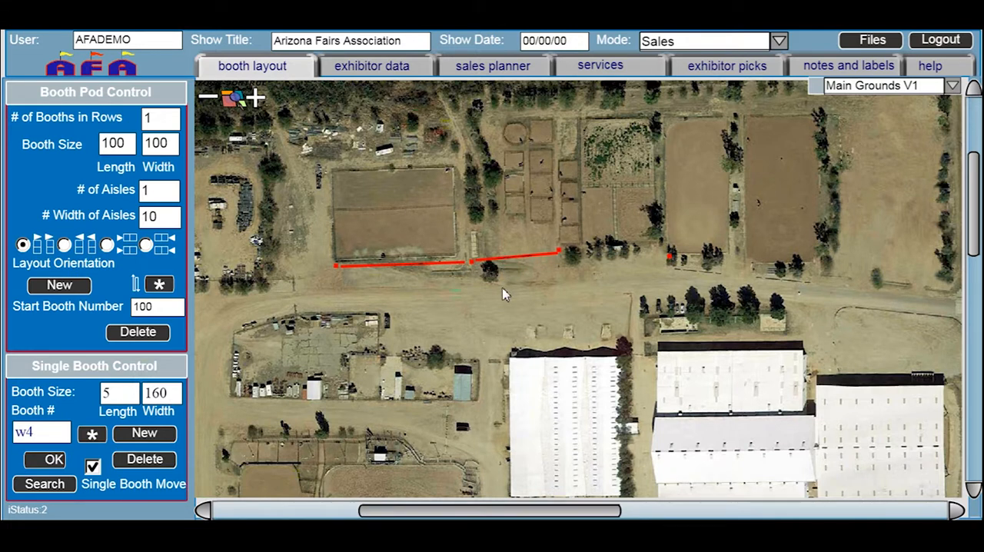
pyautogui.click(93, 434)
pyautogui.moveTo(254, 121); pyautogui.dragTo(243, 123)
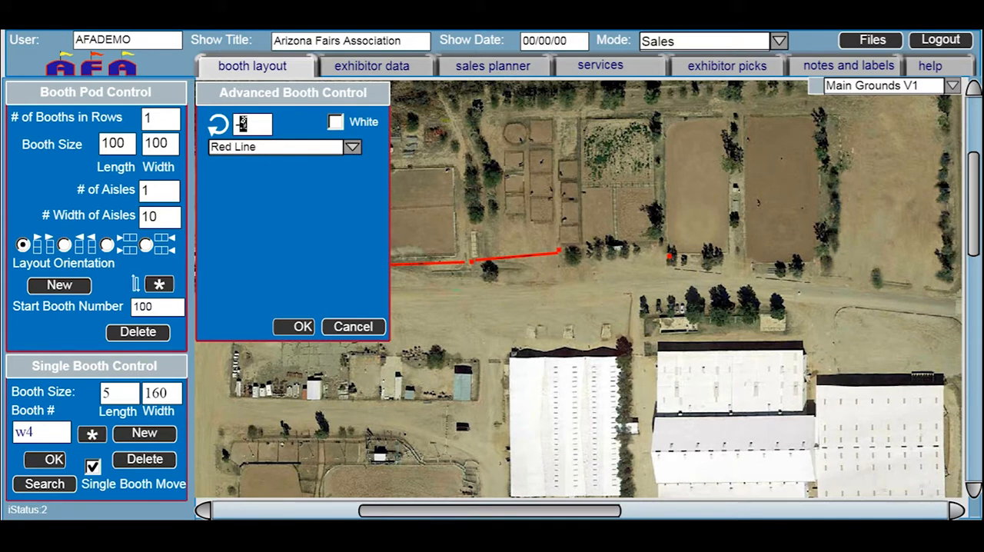
pyautogui.write('7')
pyautogui.click(301, 327)
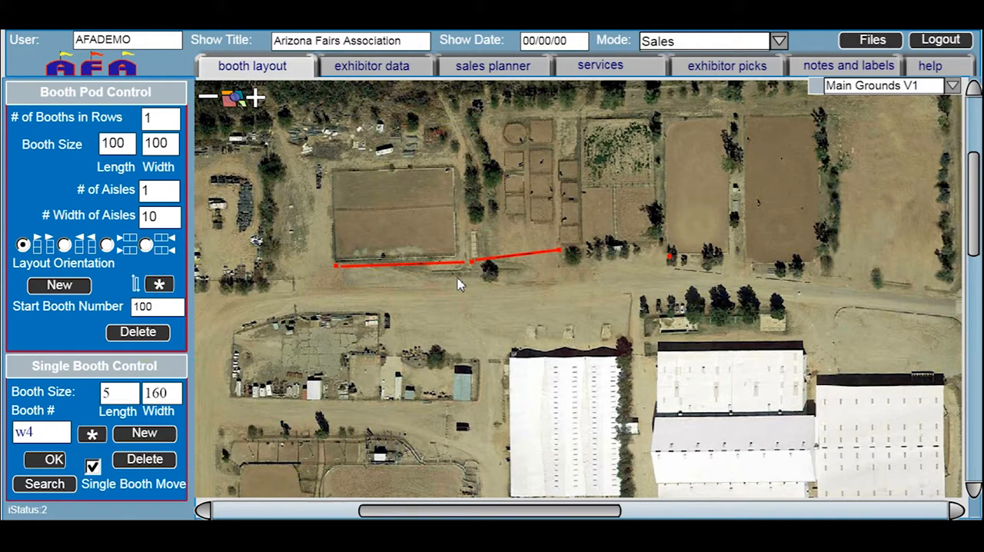
# Add a third red line starting at the third marker and set its width to 220
pyautogui.click(139, 435)
pyautogui.moveTo(581, 275); pyautogui.dragTo(584, 257)
pyautogui.moveTo(144, 393); pyautogui.dragTo(176, 392)
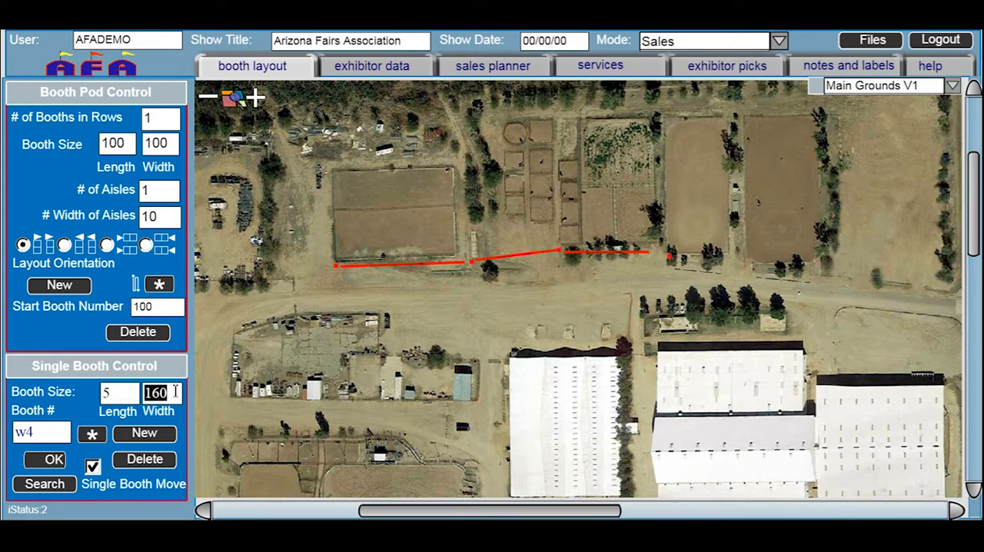
pyautogui.write('220')
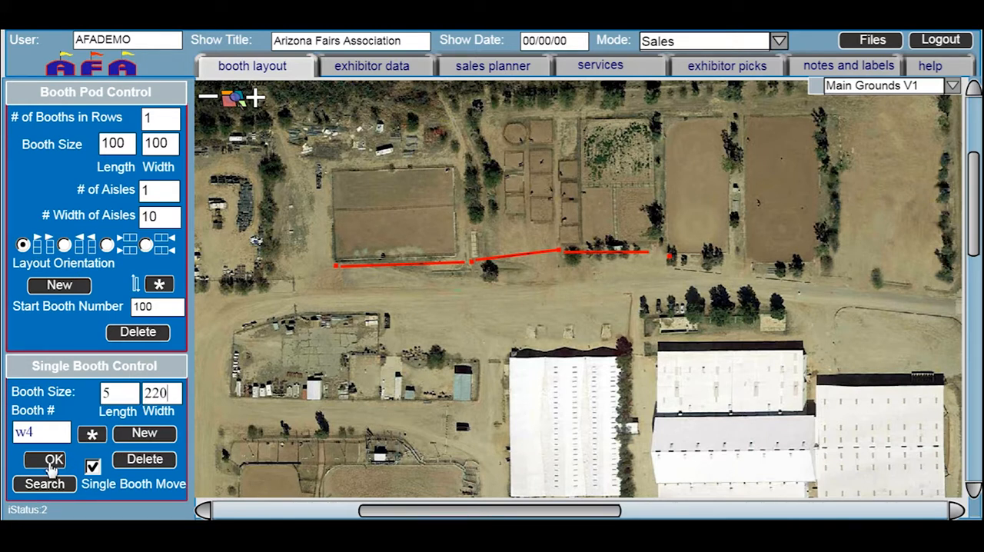
pyautogui.click(54, 460)
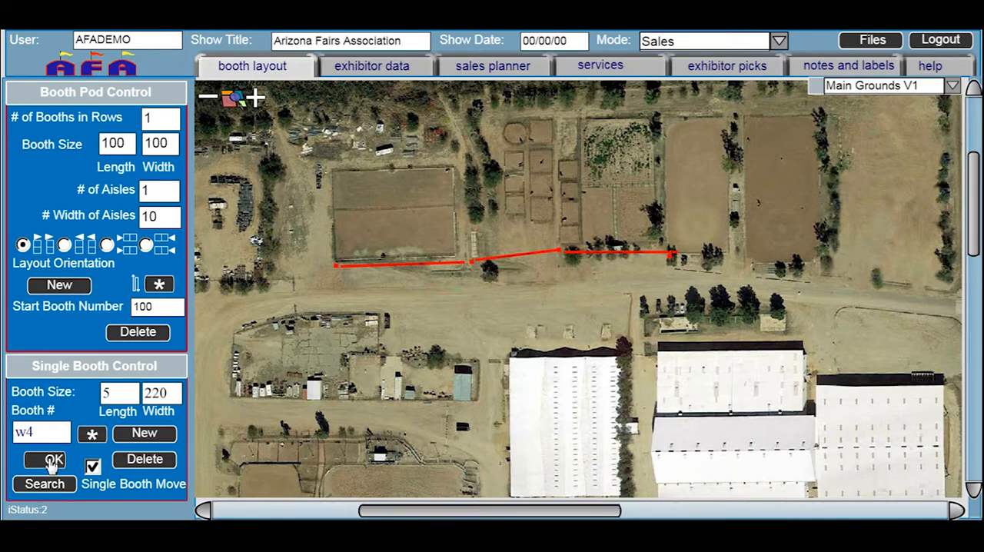
# Rotate the third red line by 5 and nudge it toward the easternmost marker
pyautogui.click(91, 435)
pyautogui.doubleClick(244, 126)
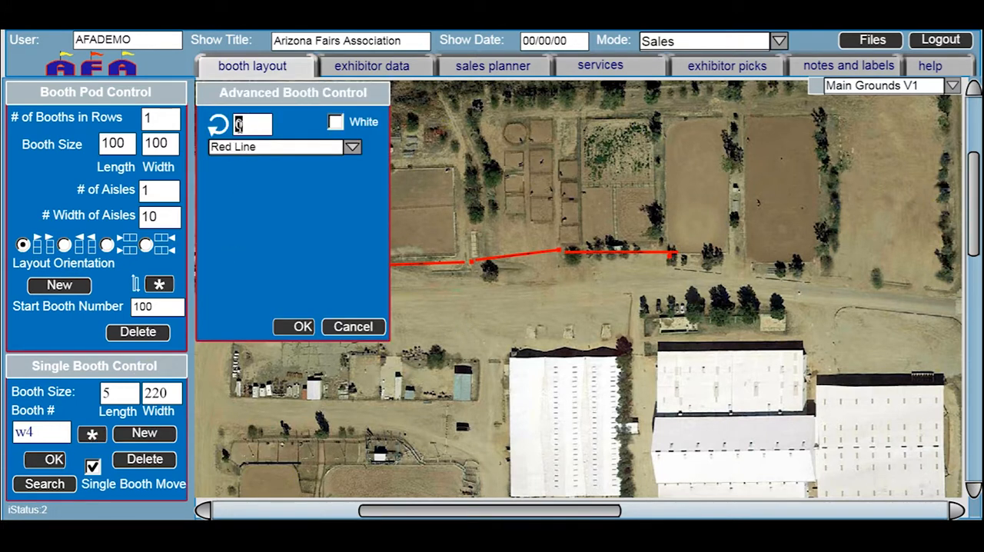
pyautogui.write('5')
pyautogui.click(300, 326)
pyautogui.moveTo(659, 262); pyautogui.dragTo(658, 259)
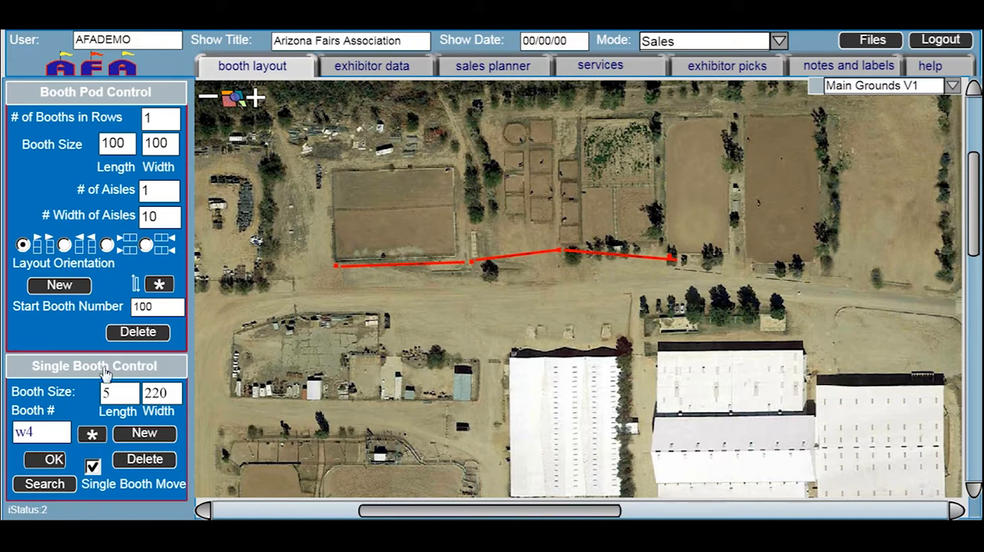
# Set the third red line's rotation to 4
pyautogui.click(91, 434)
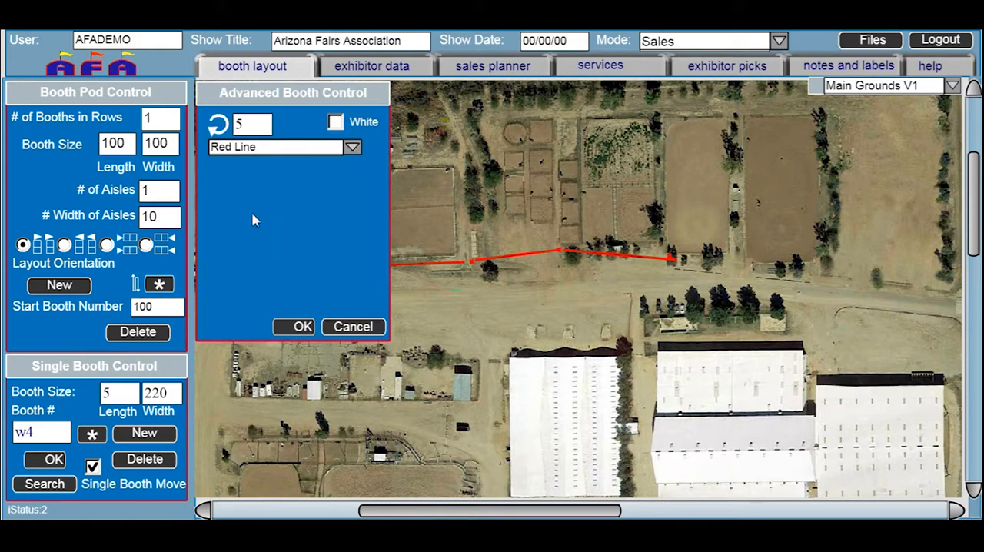
pyautogui.moveTo(254, 126); pyautogui.dragTo(208, 131)
pyautogui.write('4')
pyautogui.click(300, 328)
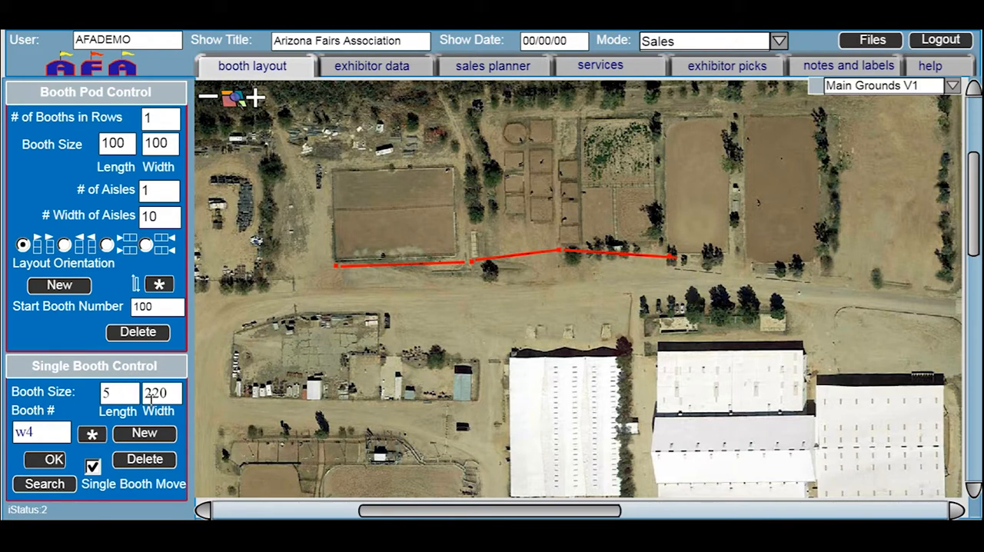
# Set the third red line's width to 210 and shift the first line to meet the second marker
pyautogui.moveTo(155, 395); pyautogui.dragTo(185, 393)
pyautogui.write('10')
pyautogui.click(54, 460)
pyautogui.moveTo(430, 265); pyautogui.dragTo(434, 264)
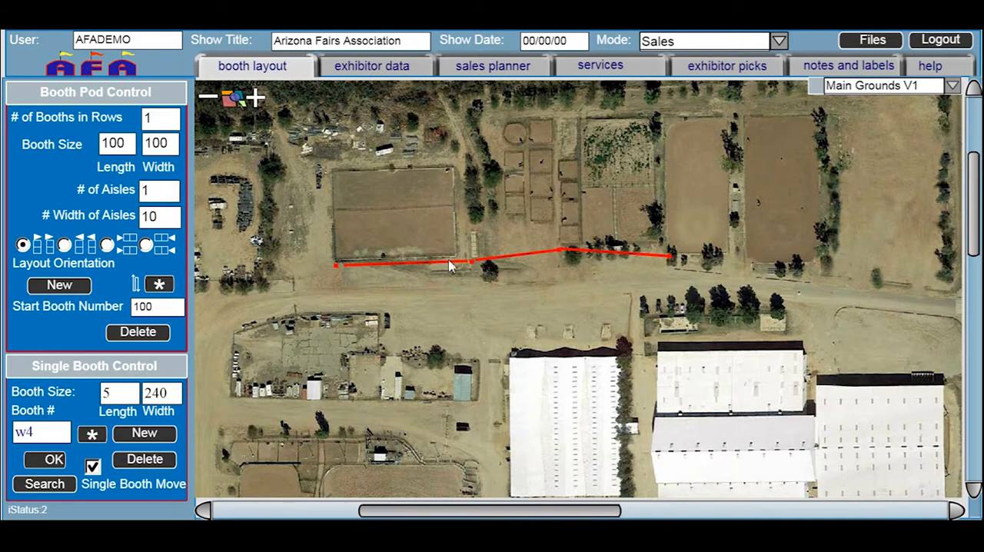
# Change the style of the second marker, at the junction of the first two red lines, to Orange Line
pyautogui.click(474, 268)
pyautogui.click(91, 434)
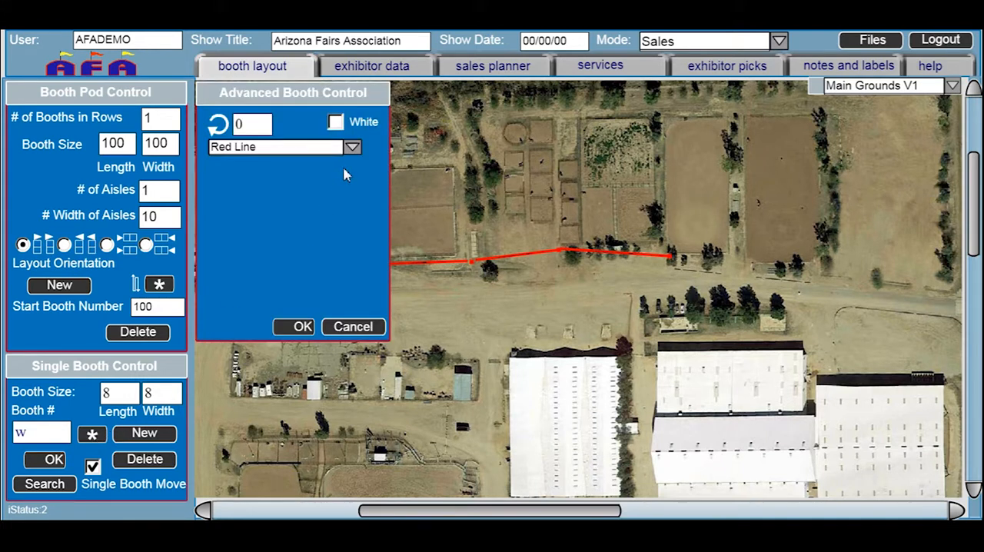
pyautogui.click(352, 148)
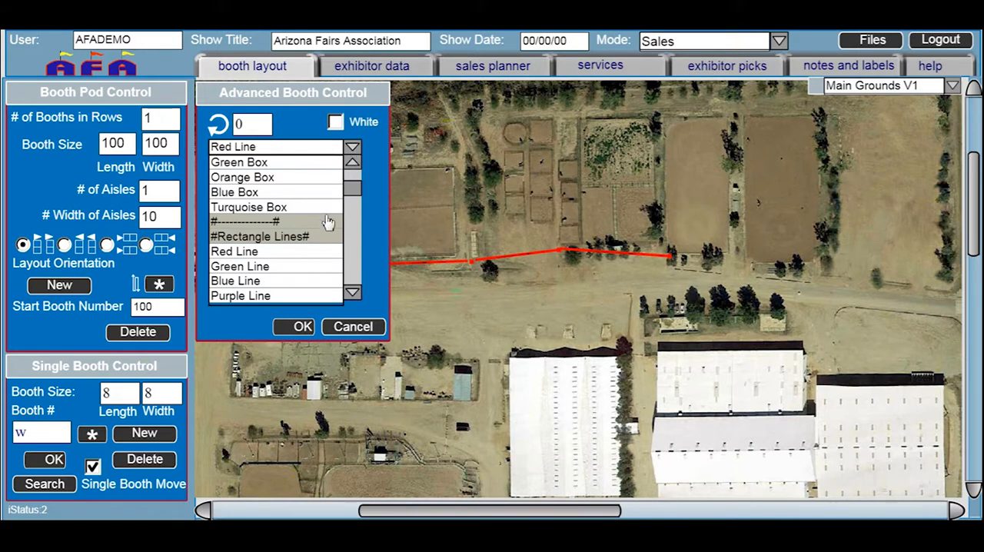
pyautogui.scroll(-3, 352, 291)
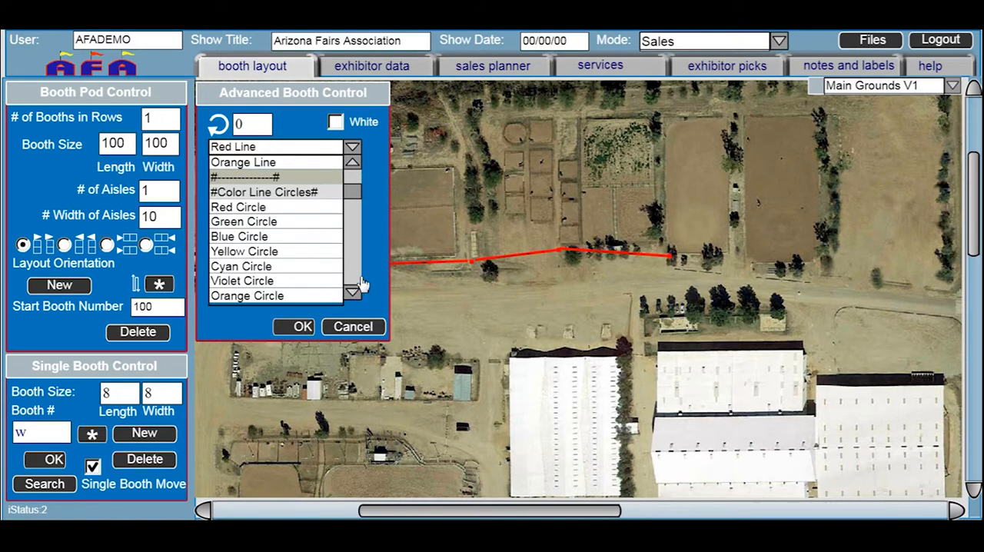
pyautogui.click(265, 163)
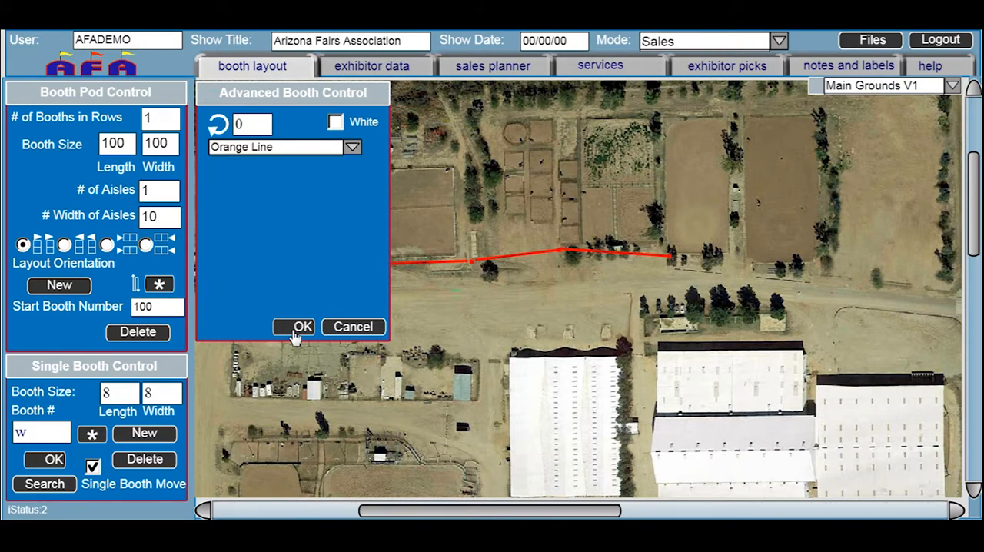
pyautogui.click(298, 326)
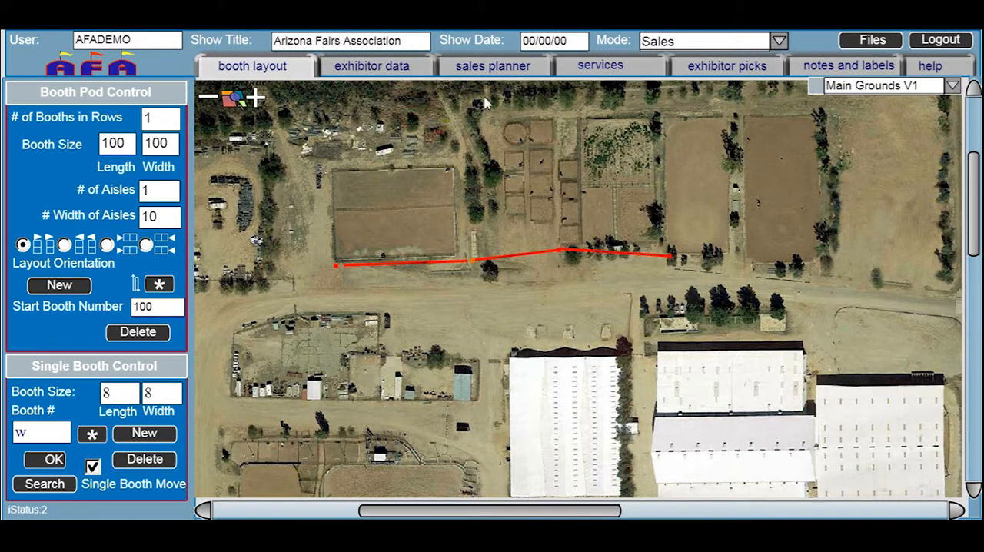
# Enter Utility Access as the orange marker's company name in the sales planner
pyautogui.click(527, 67)
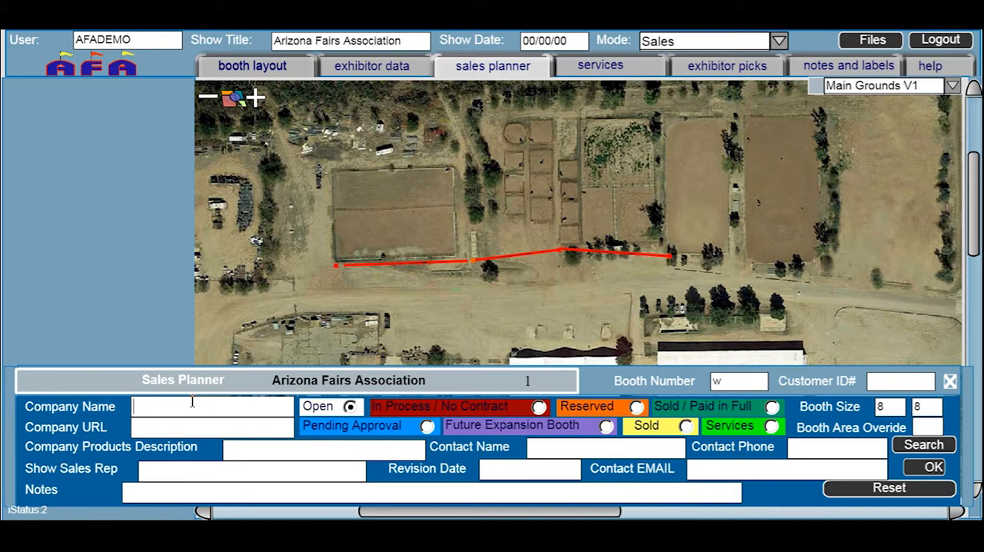
pyautogui.write('Utility Access')
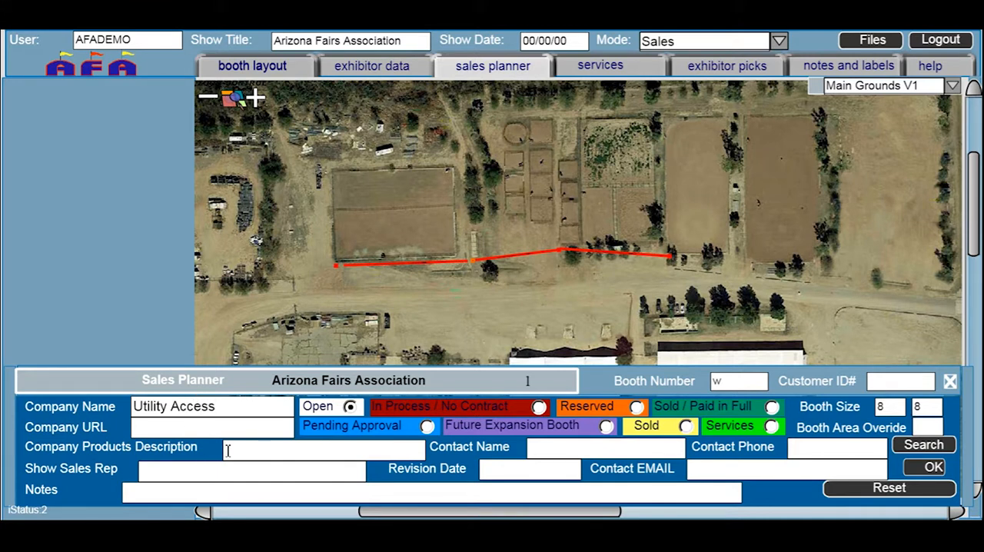
# Enter "Clean Out - ShutOff - Meter" as the orange marker's company products description
pyautogui.click(227, 451)
pyautogui.write('Clean Out -')
pyautogui.write('S')
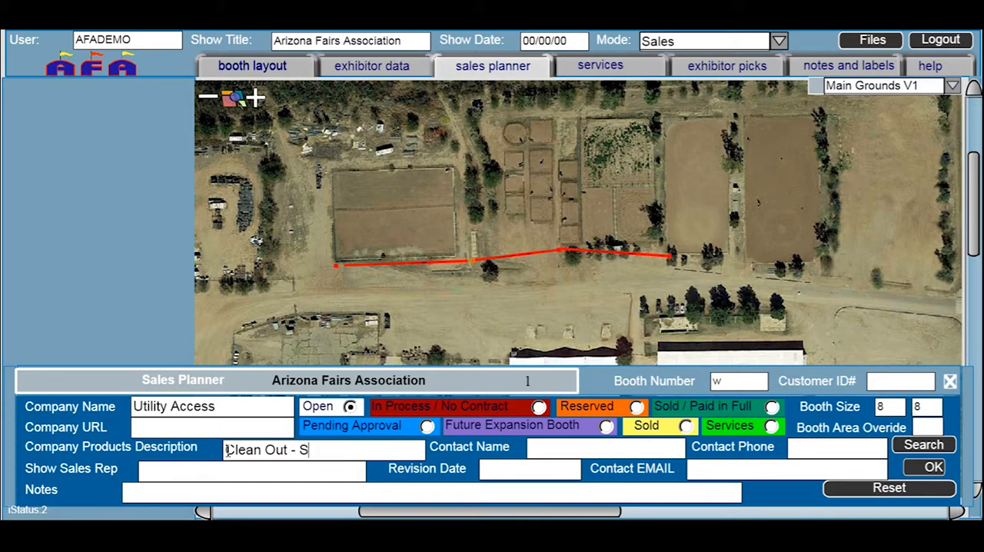
pyautogui.write('hutOff')
pyautogui.write('- Meter')
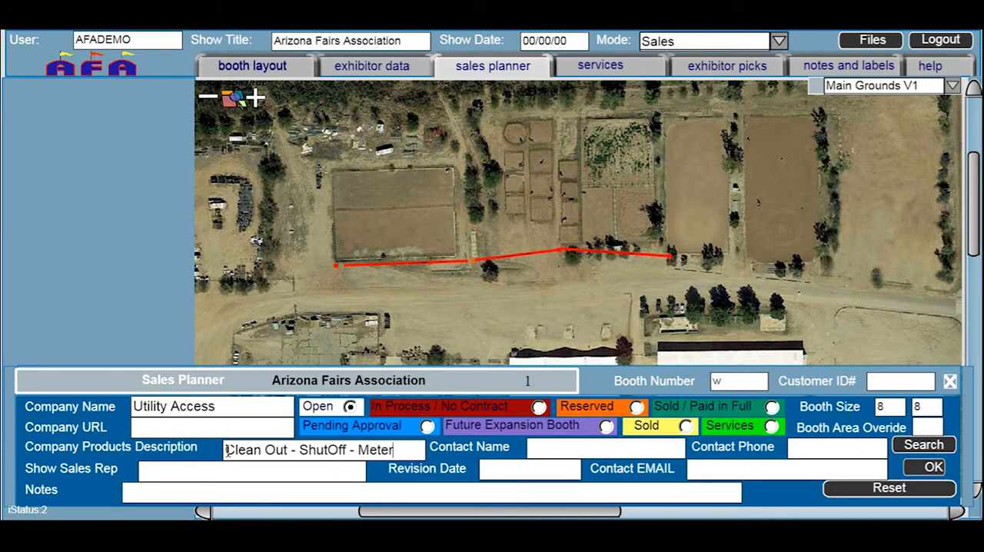
# Enter "More Info" in the orange marker's notes
pyautogui.click(161, 496)
pyautogui.write('More Inf')
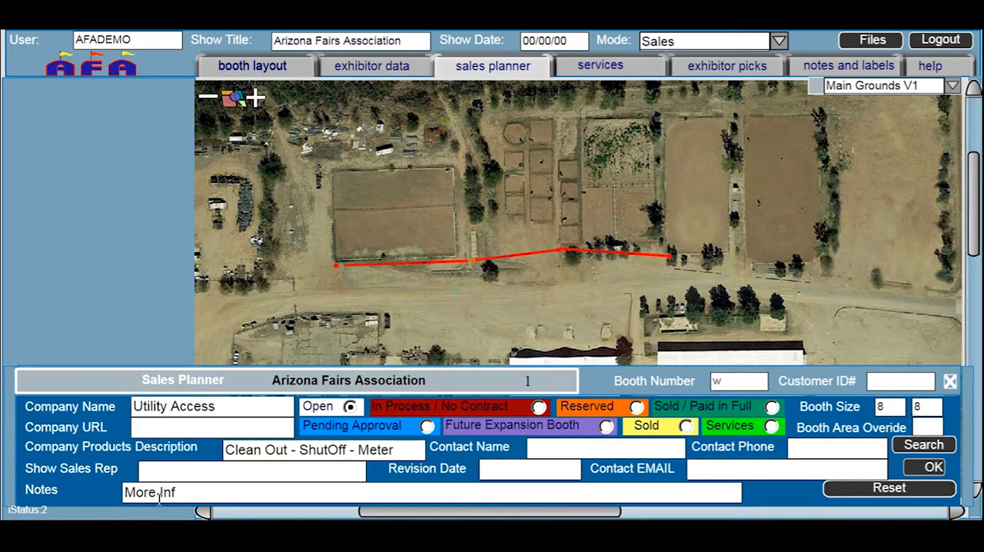
pyautogui.write('o')
# Look up the exhibitor data of the orange marker and of the red line just east of it
pyautogui.click(361, 67)
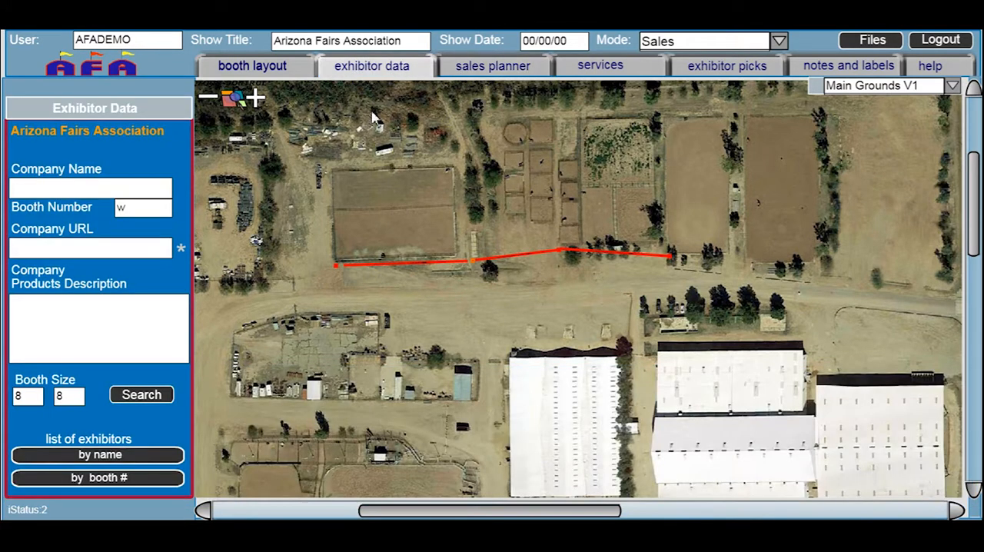
pyautogui.click(477, 266)
pyautogui.click(477, 268)
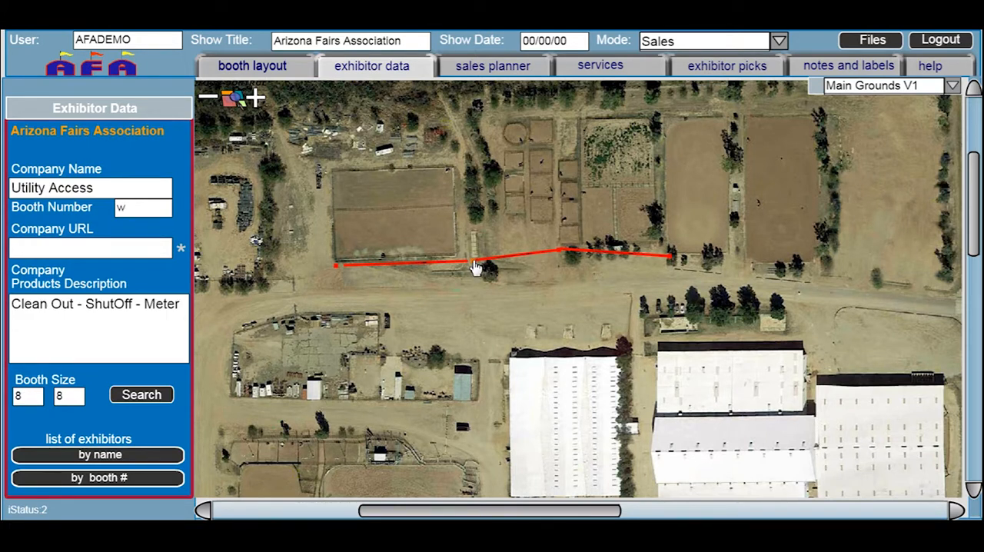
pyautogui.click(526, 262)
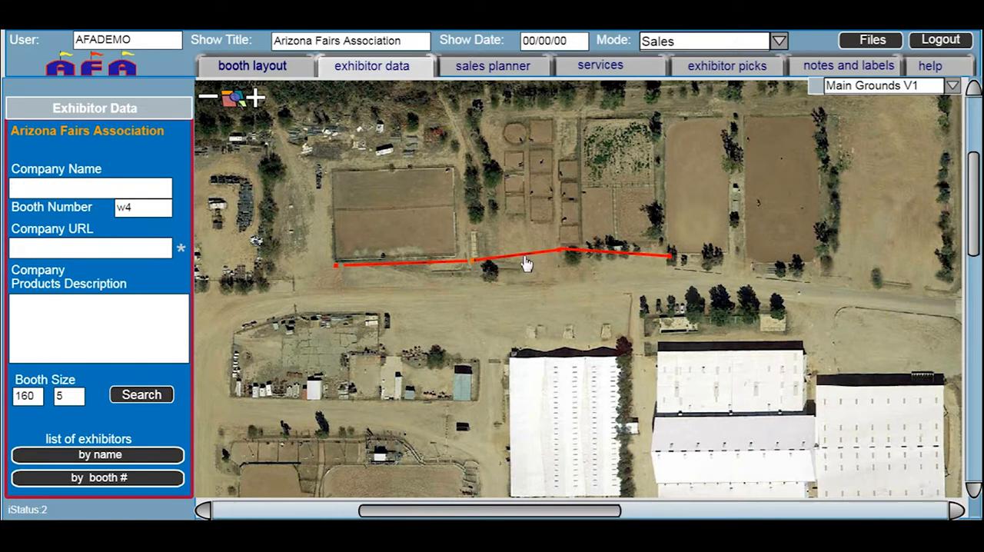
# Add a new line booth from the selected red line, place it in the open area south of it, and number it w2
pyautogui.click(283, 69)
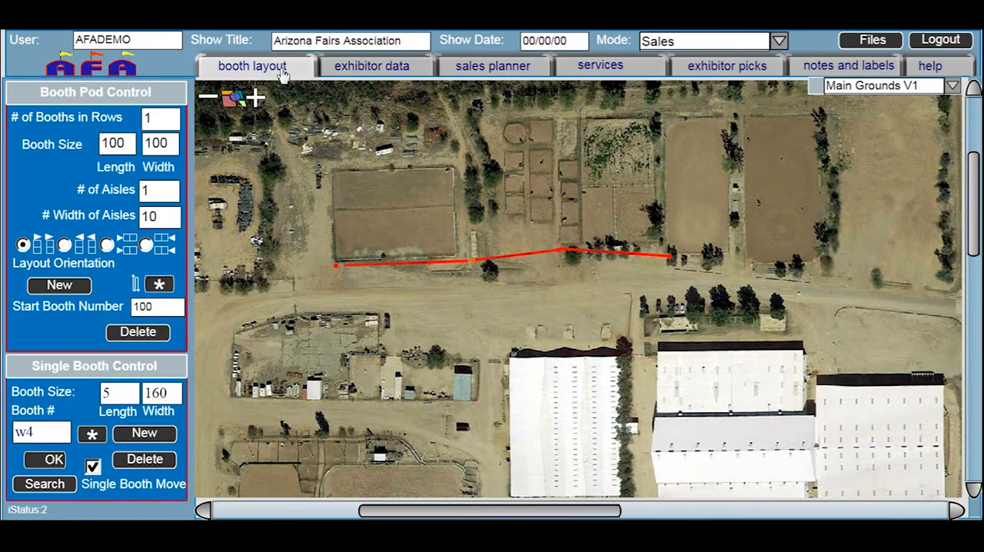
pyautogui.click(144, 433)
pyautogui.moveTo(611, 275); pyautogui.dragTo(546, 309)
pyautogui.moveTo(27, 432); pyautogui.dragTo(41, 431)
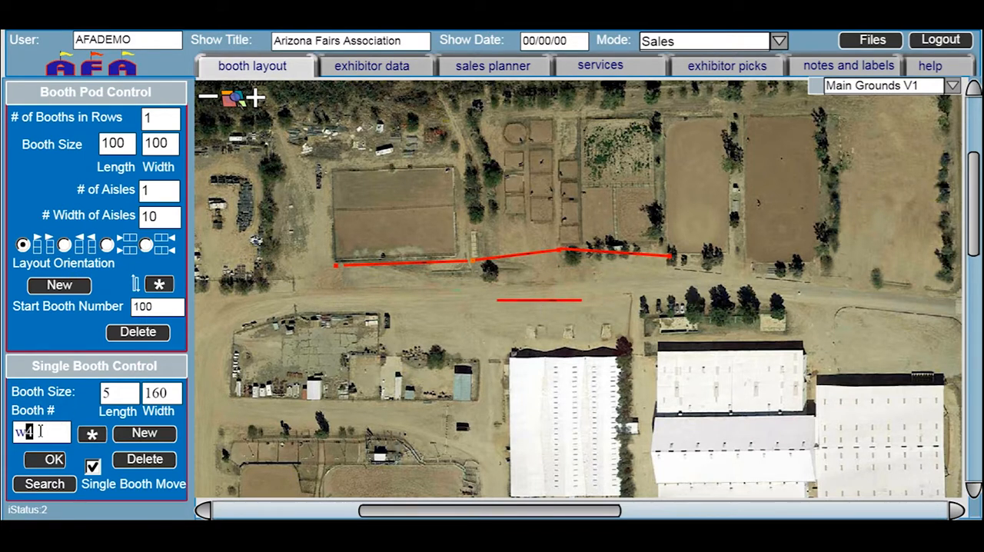
pyautogui.write('2')
# Change the style of line booth w2 to Green Line
pyautogui.click(94, 435)
pyautogui.click(350, 149)
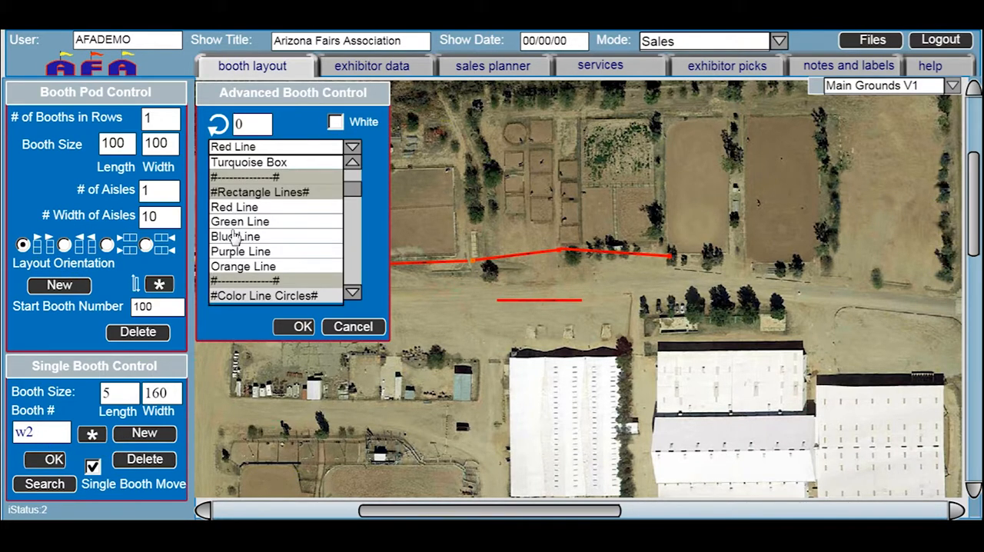
pyautogui.click(237, 223)
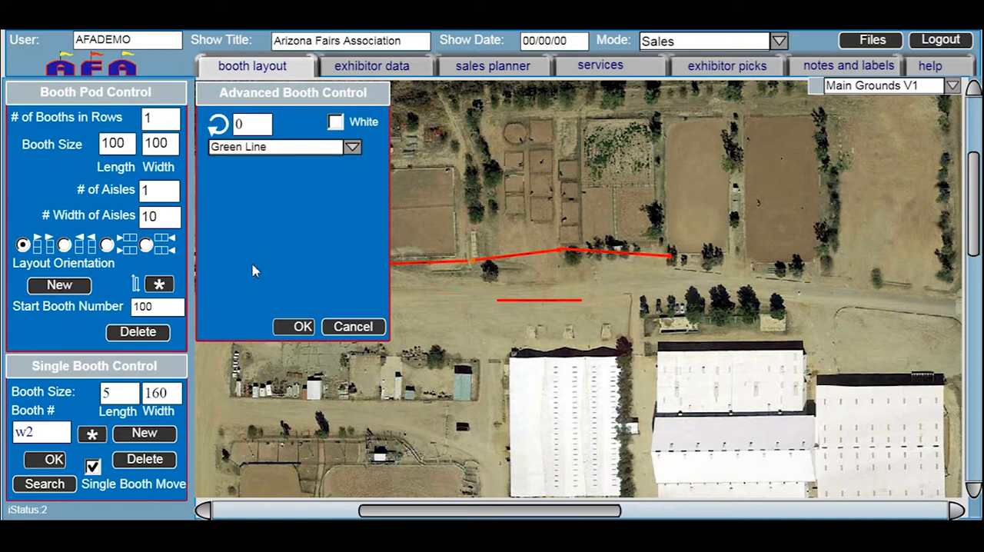
pyautogui.click(299, 325)
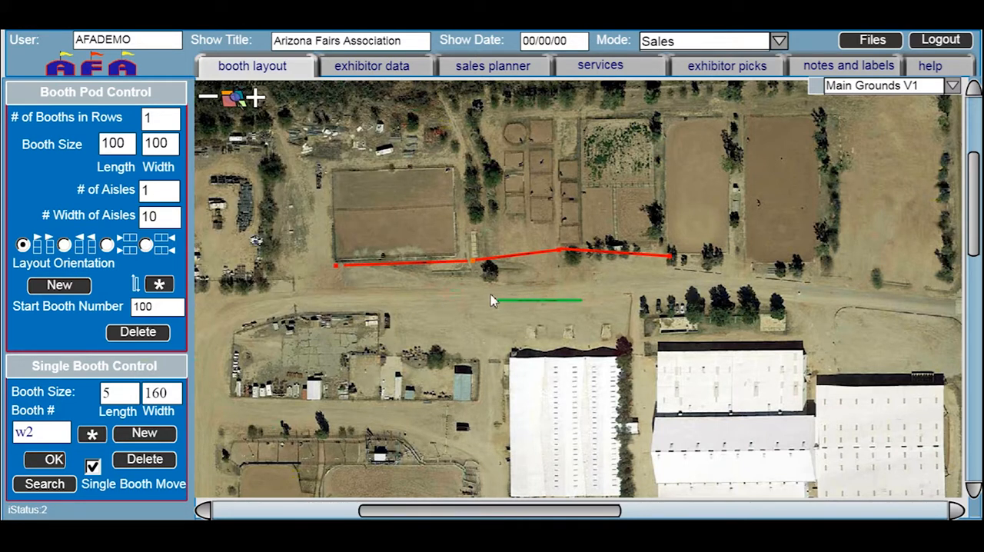
# Rotate the green line by 90 and move it so it runs north from the orange marker
pyautogui.click(97, 434)
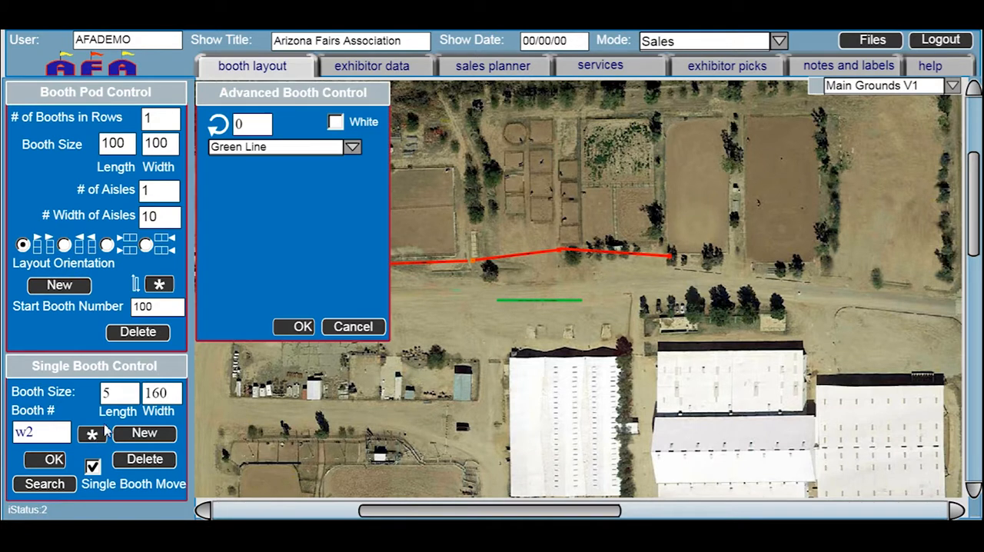
pyautogui.click(235, 126)
pyautogui.write('90')
pyautogui.click(301, 327)
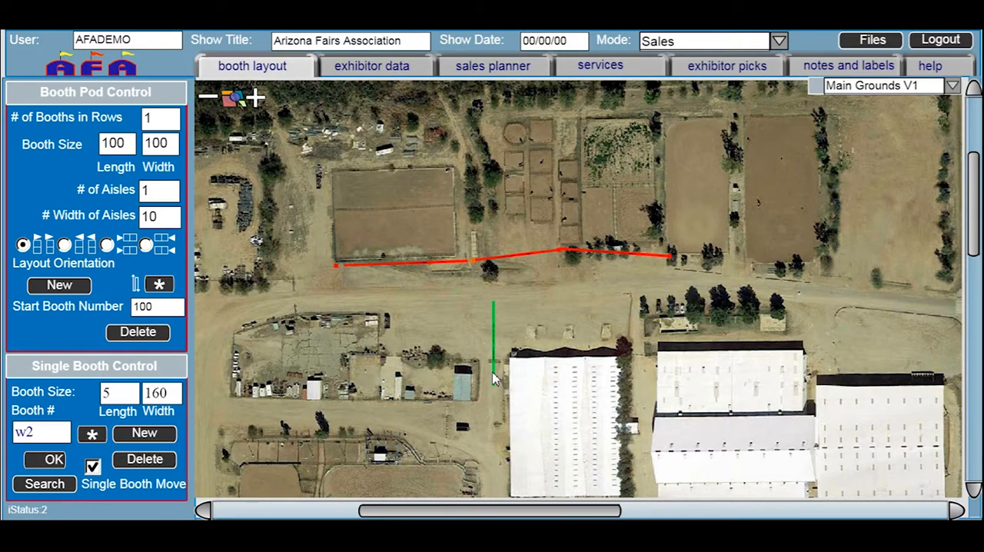
pyautogui.moveTo(496, 379); pyautogui.dragTo(477, 251)
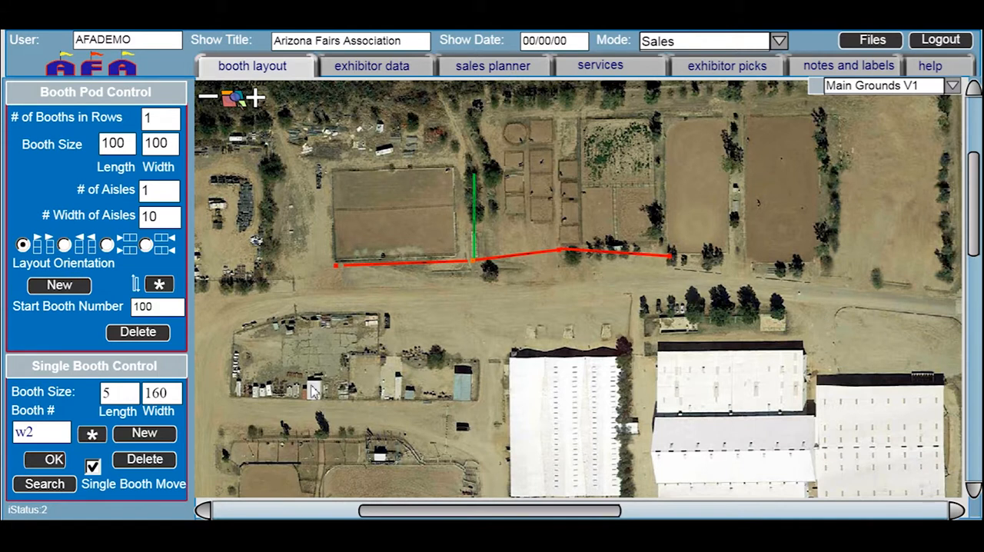
# Examine the available booth styles, including the geometric objects, sample safety icons and guide symbols
pyautogui.click(92, 435)
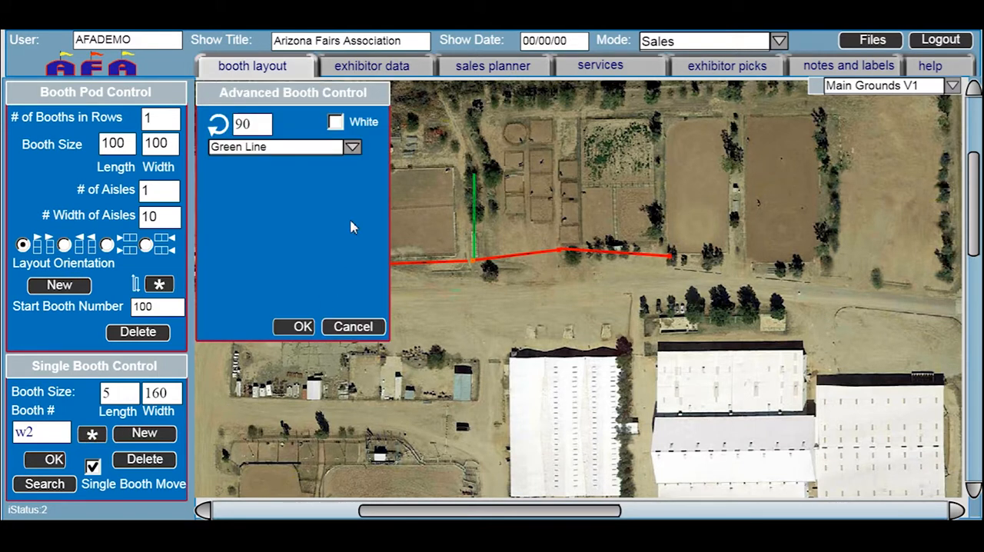
pyautogui.click(352, 146)
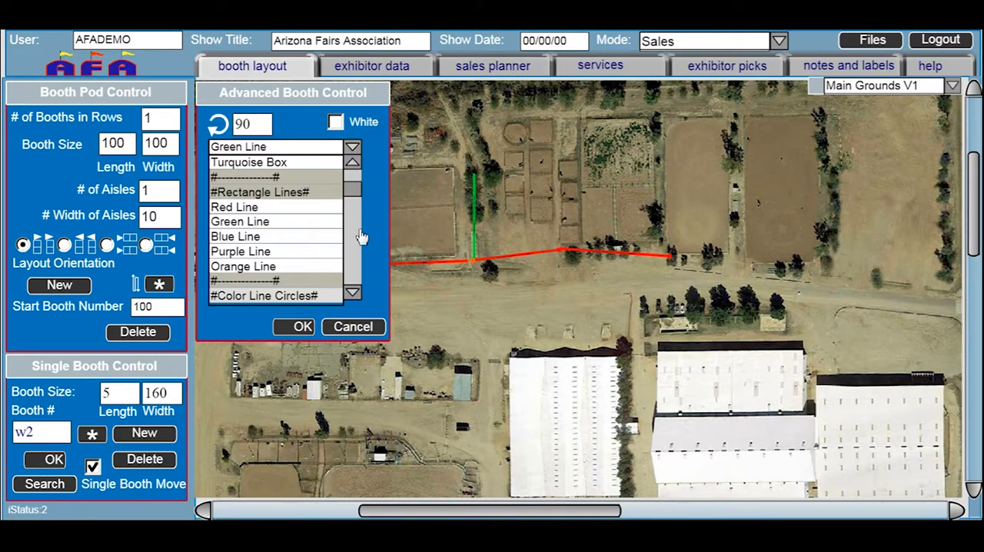
pyautogui.click(352, 292)
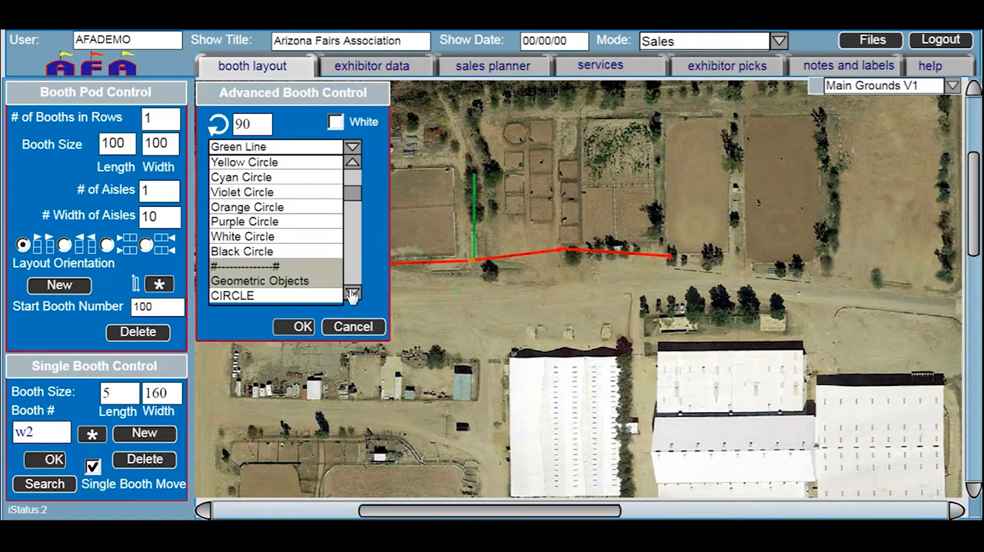
pyautogui.click(352, 293)
pyautogui.click(352, 293)
pyautogui.click(353, 294)
pyautogui.click(354, 295)
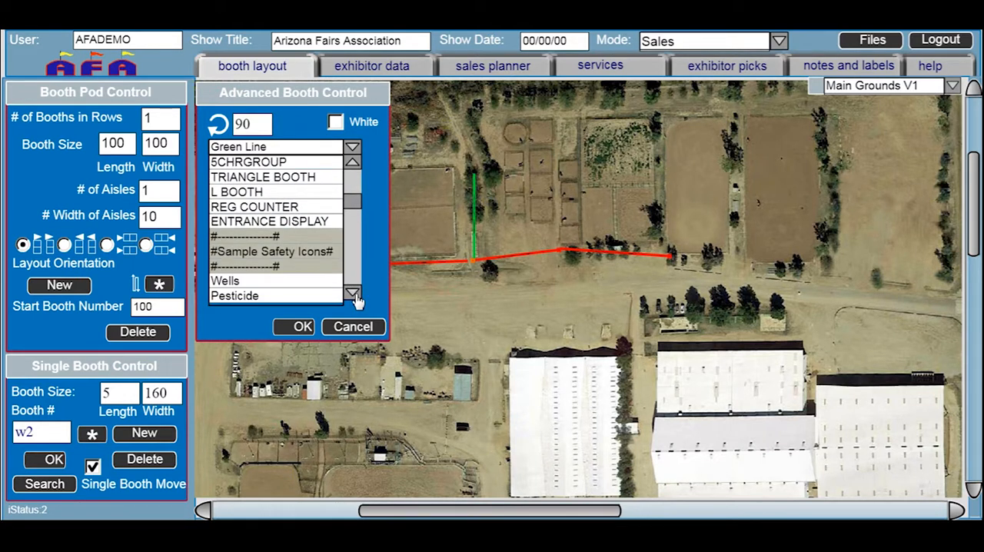
pyautogui.click(352, 293)
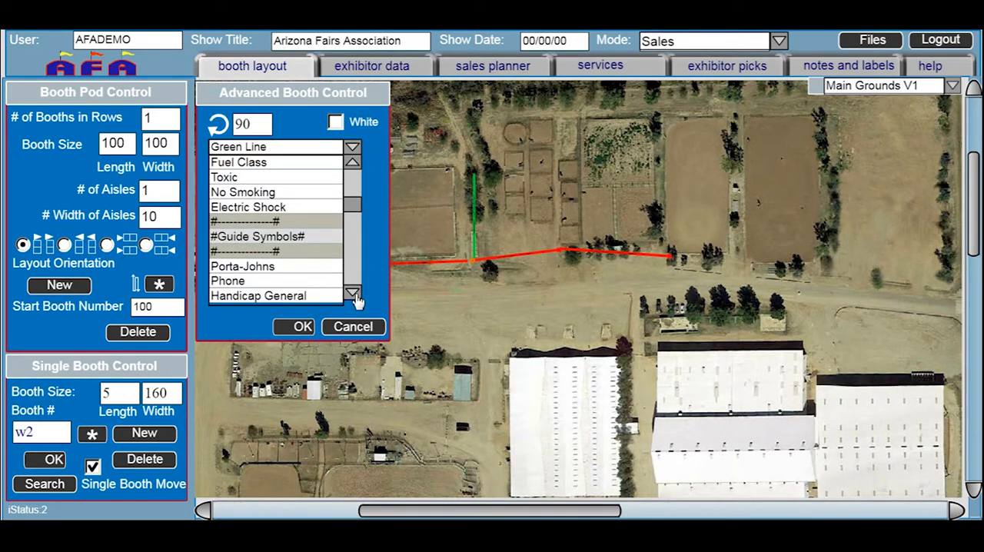
pyautogui.click(352, 163)
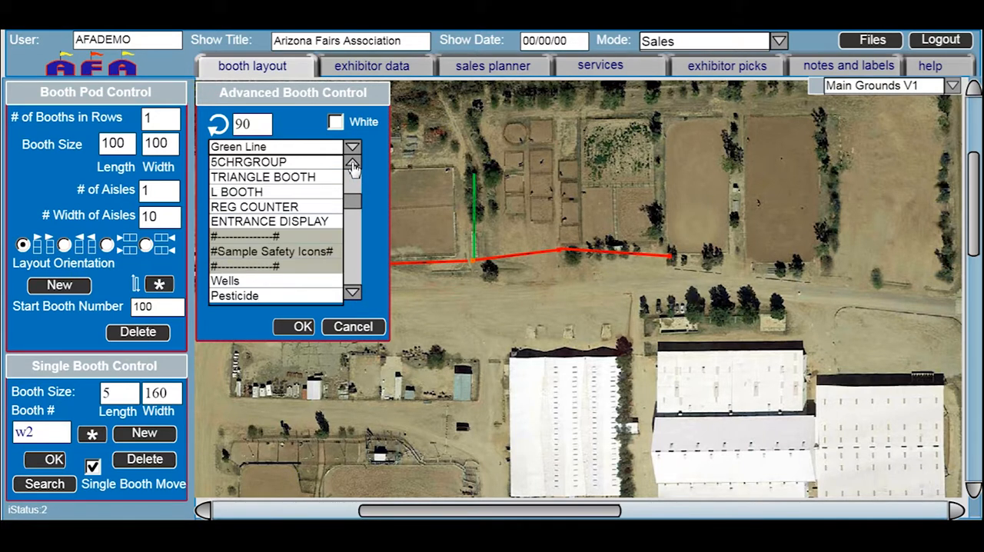
pyautogui.click(353, 293)
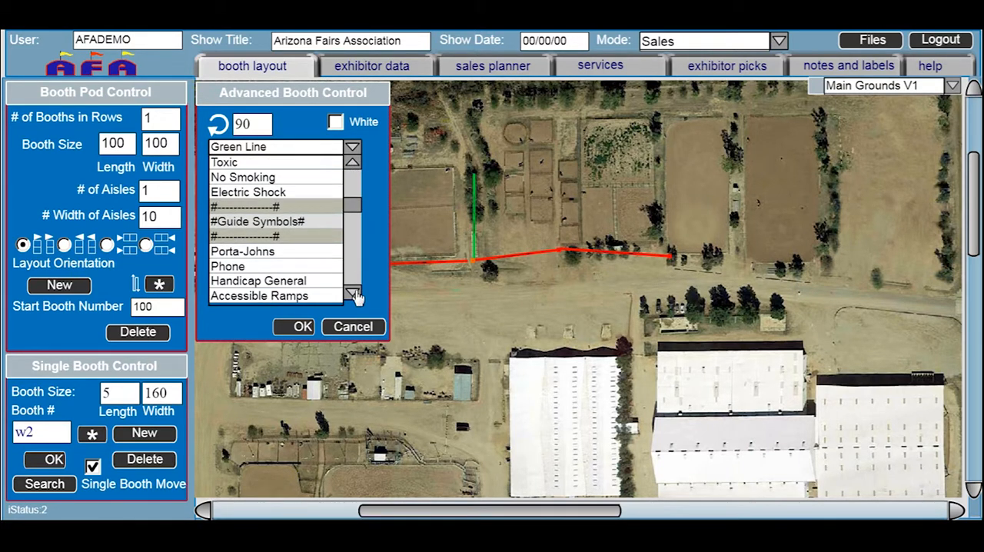
# Create a new 30 by 30 booth based on the orange marker
pyautogui.click(473, 263)
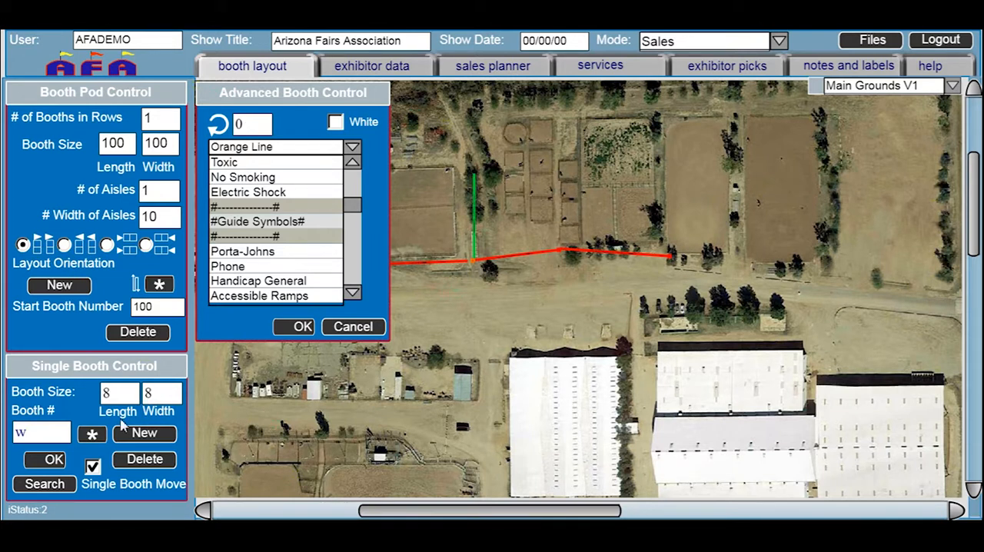
pyautogui.moveTo(119, 394); pyautogui.dragTo(84, 385)
pyautogui.write('30')
pyautogui.press('Tab')
pyautogui.write('30')
pyautogui.click(144, 433)
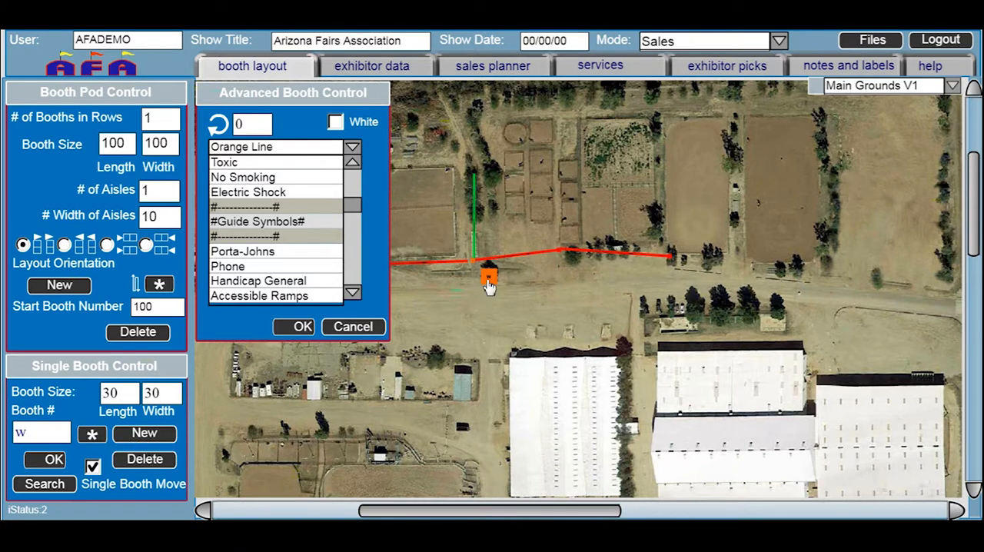
# Place the new 30 by 30 booth south of the orange marker and change its style to Electric Shock
pyautogui.moveTo(490, 283); pyautogui.dragTo(483, 291)
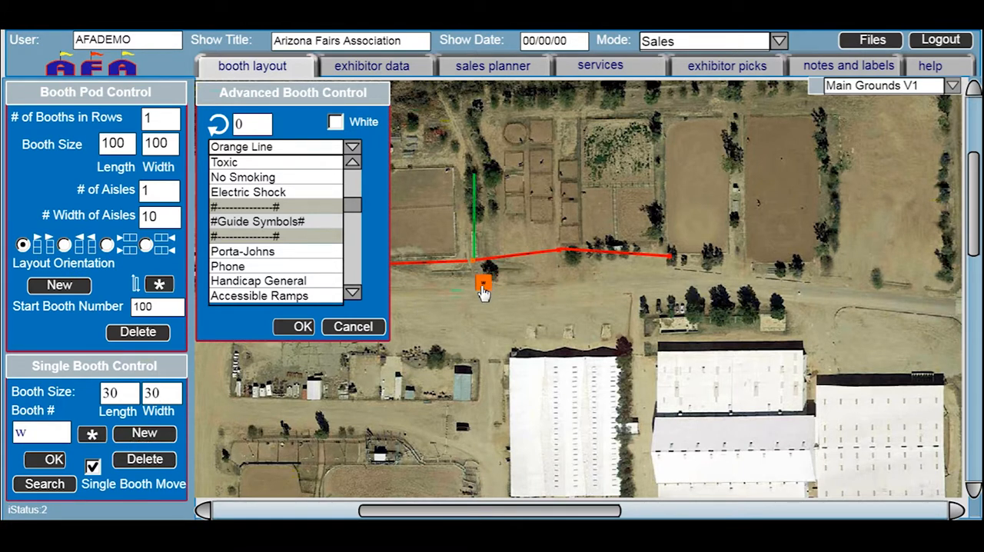
pyautogui.click(244, 197)
pyautogui.click(301, 327)
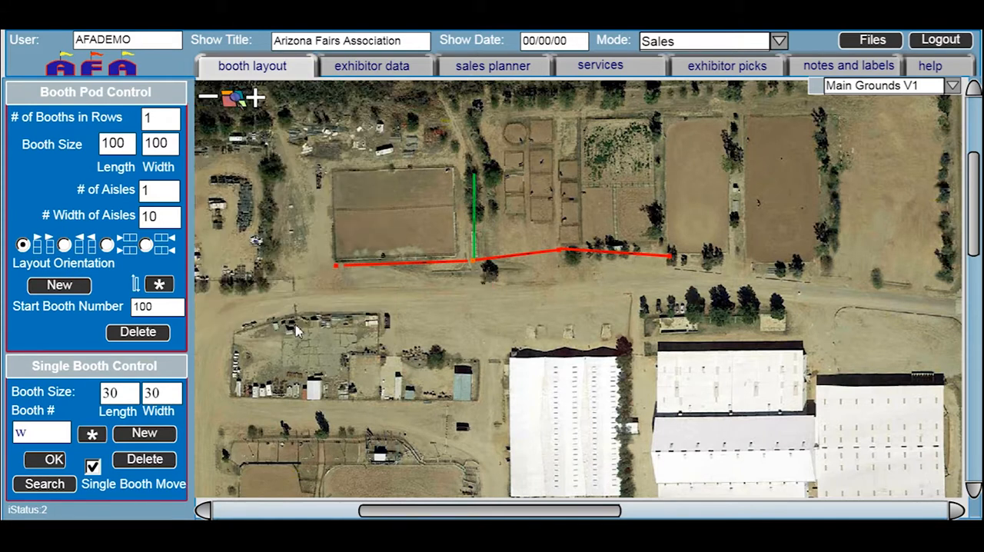
# Move the danger icon directly beneath the orange marker
pyautogui.click(256, 99)
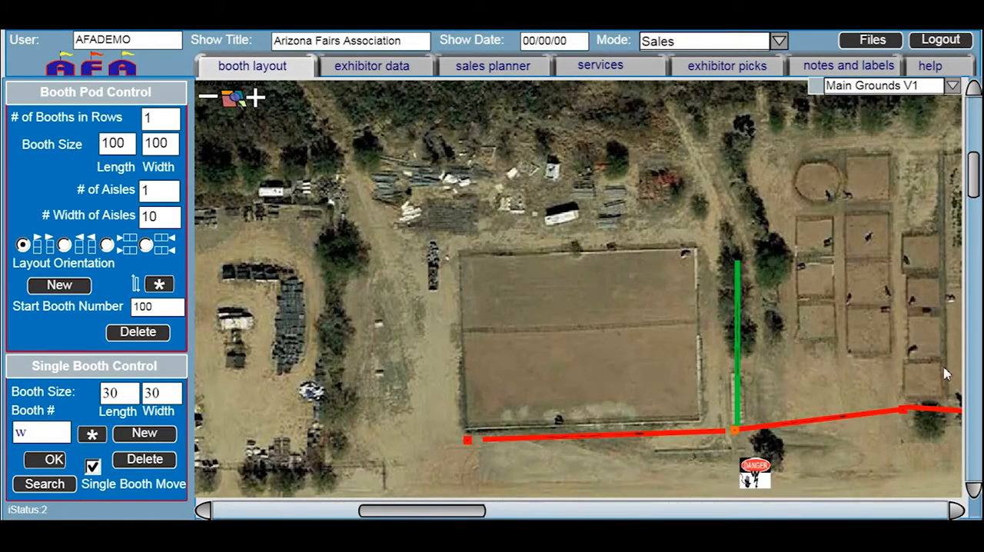
pyautogui.moveTo(966, 193); pyautogui.dragTo(967, 214)
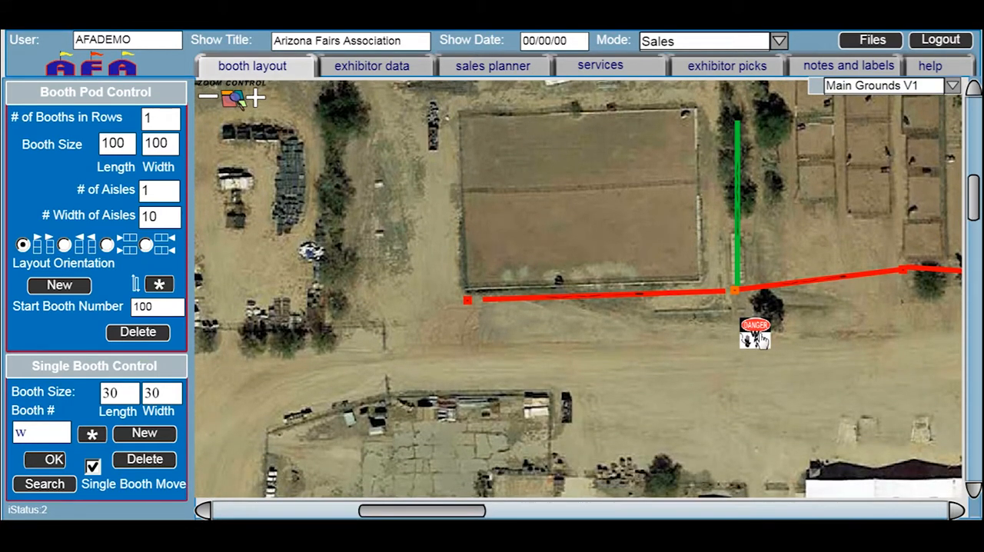
pyautogui.moveTo(764, 340); pyautogui.dragTo(741, 323)
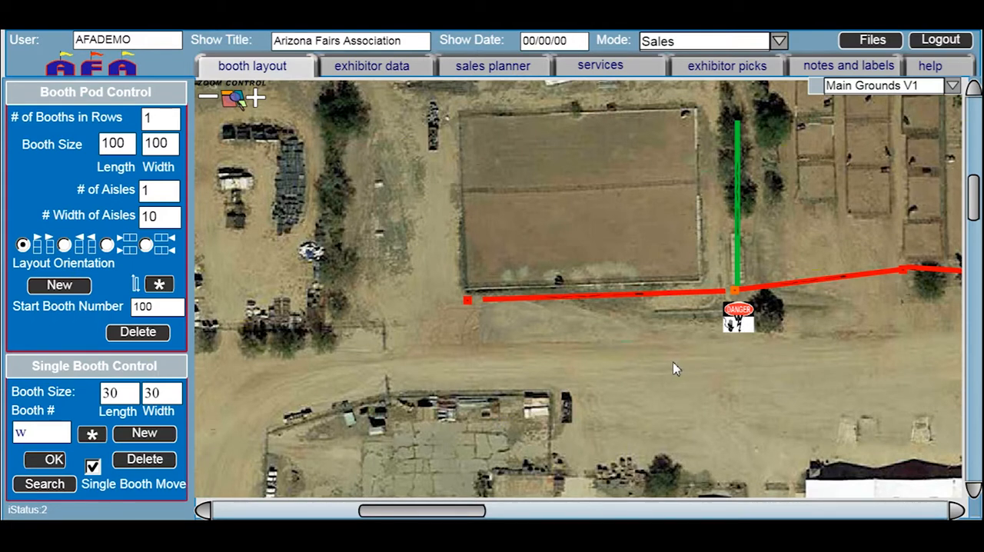
# Change the style of the red marker at the west end of the red line to Red Circle
pyautogui.click(469, 305)
pyautogui.click(92, 435)
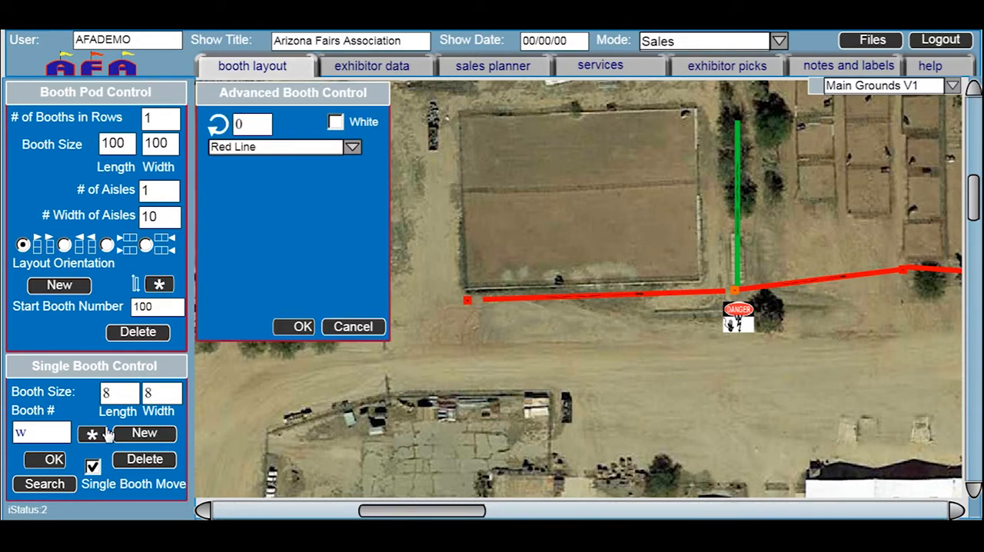
pyautogui.click(351, 147)
pyautogui.scroll(-5, 346, 184)
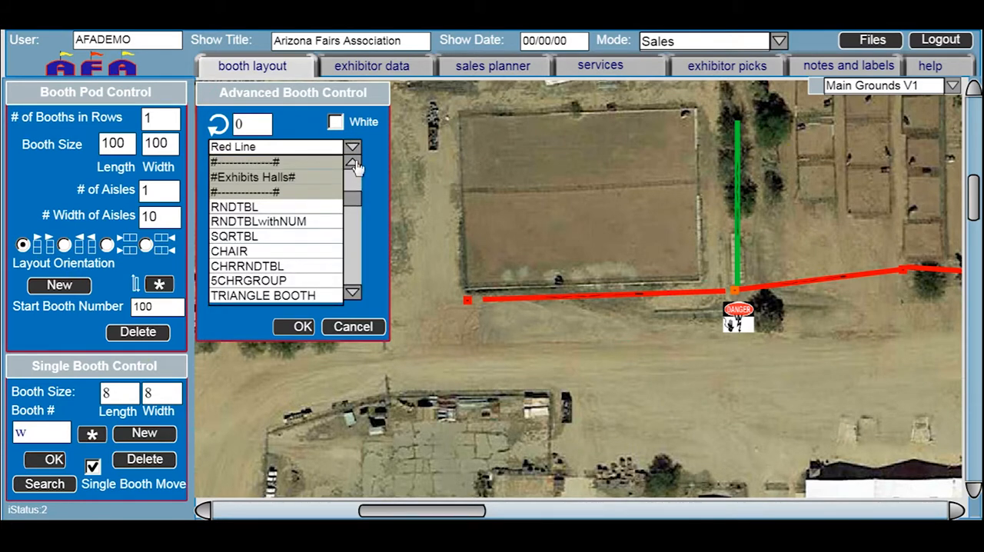
pyautogui.click(353, 165)
pyautogui.scroll(4, 353, 166)
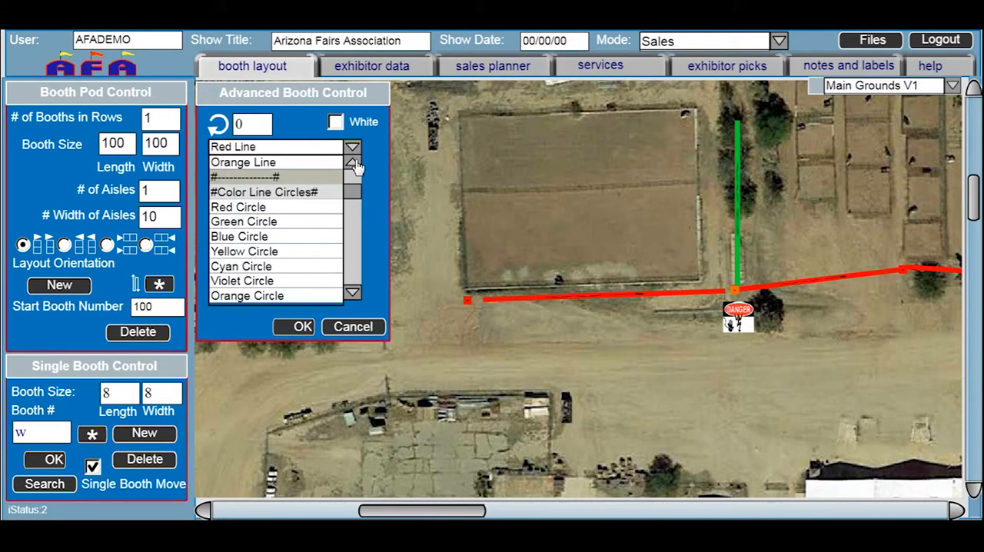
pyautogui.click(263, 208)
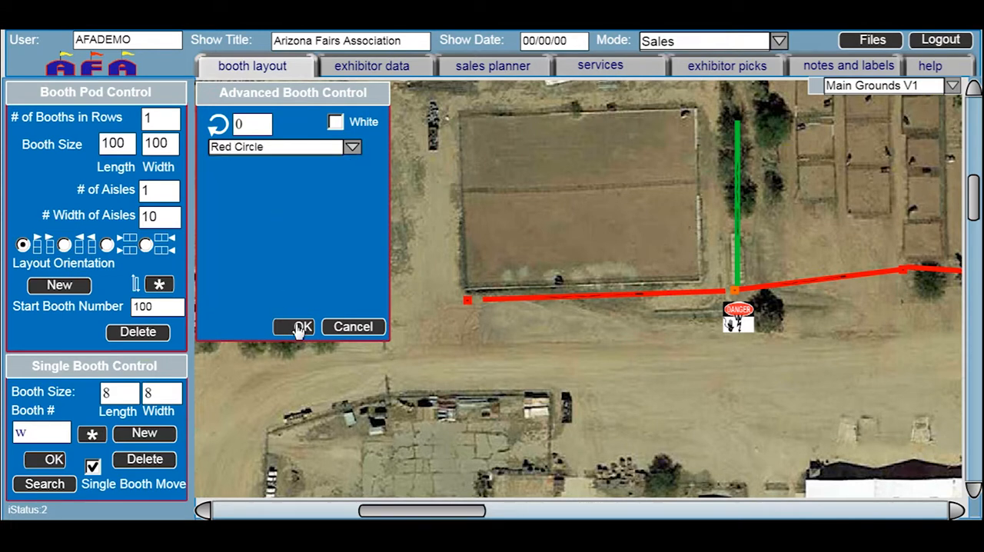
pyautogui.click(294, 328)
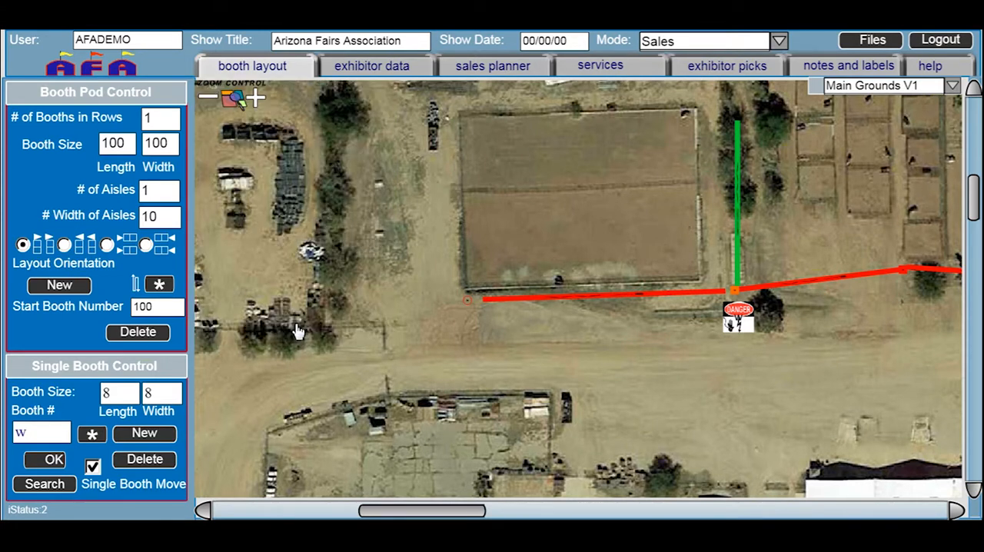
# Set the style of the marker at the red line's west end to Red Box from the geometric icons
pyautogui.click(105, 435)
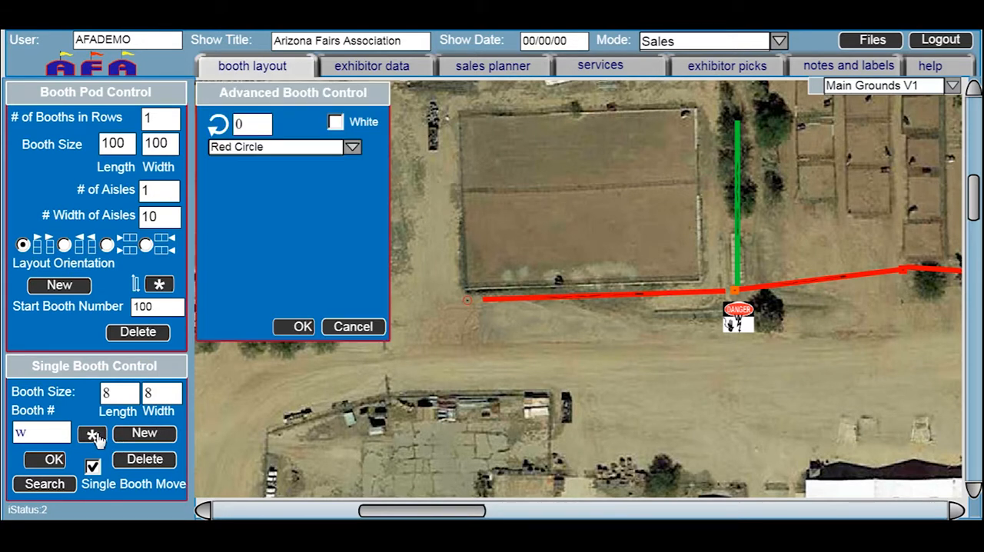
pyautogui.click(352, 149)
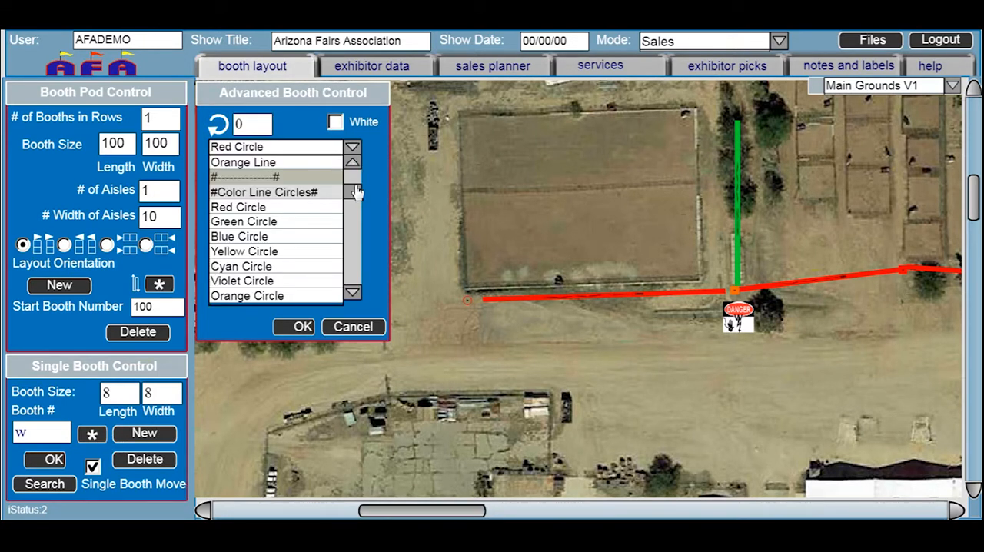
pyautogui.scroll(3, 355, 169)
pyautogui.scroll(4, 355, 169)
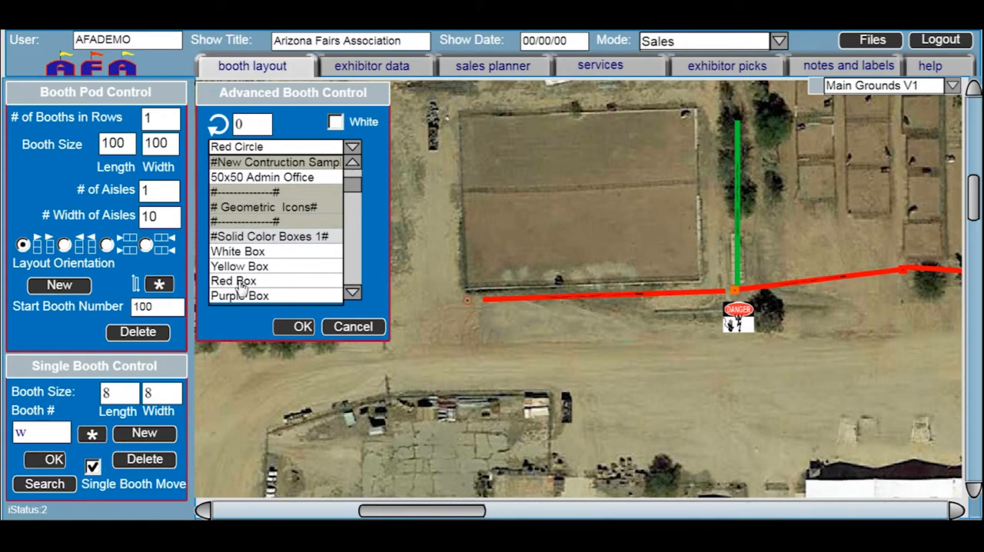
pyautogui.click(240, 281)
pyautogui.click(303, 327)
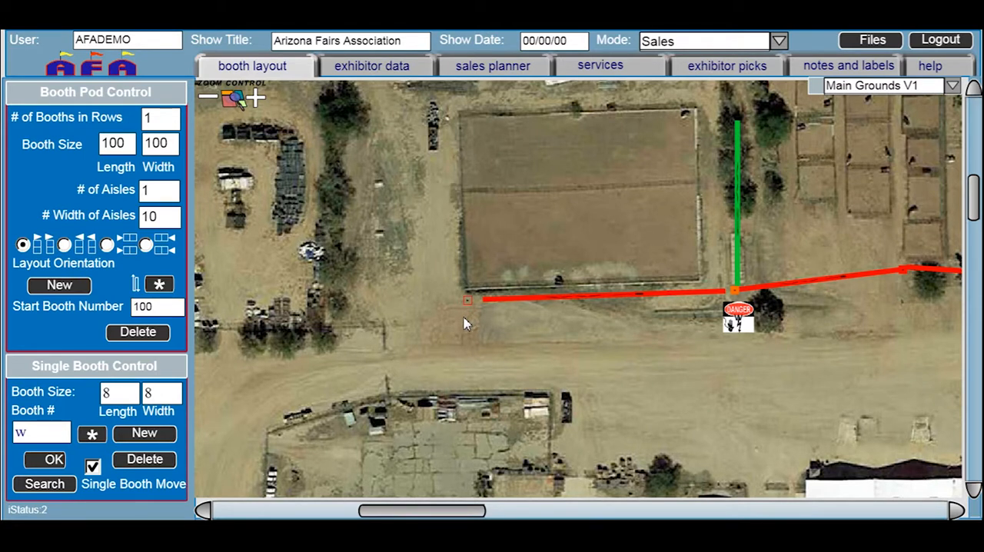
# Save the layout to the personal folder as utility_water_NWsector
pyautogui.click(873, 40)
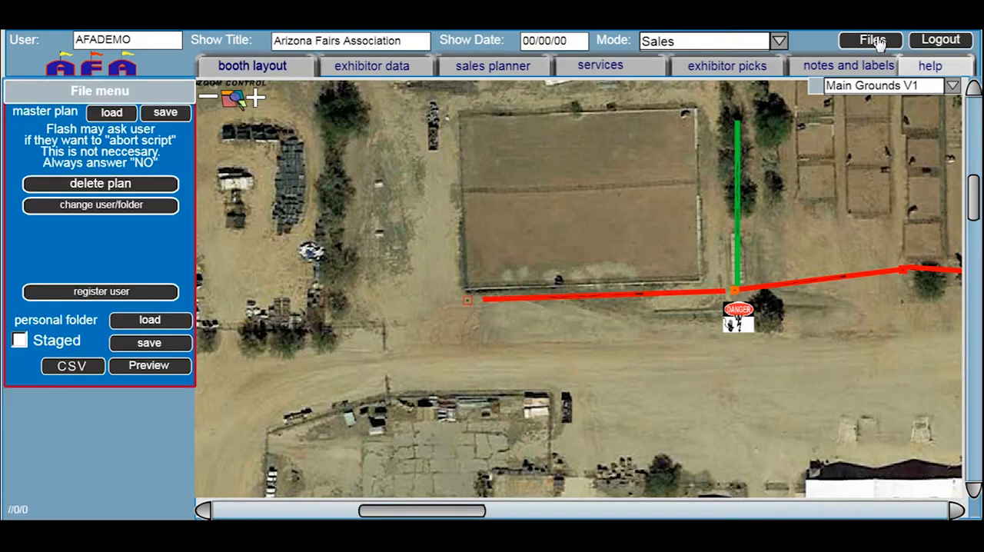
pyautogui.click(150, 343)
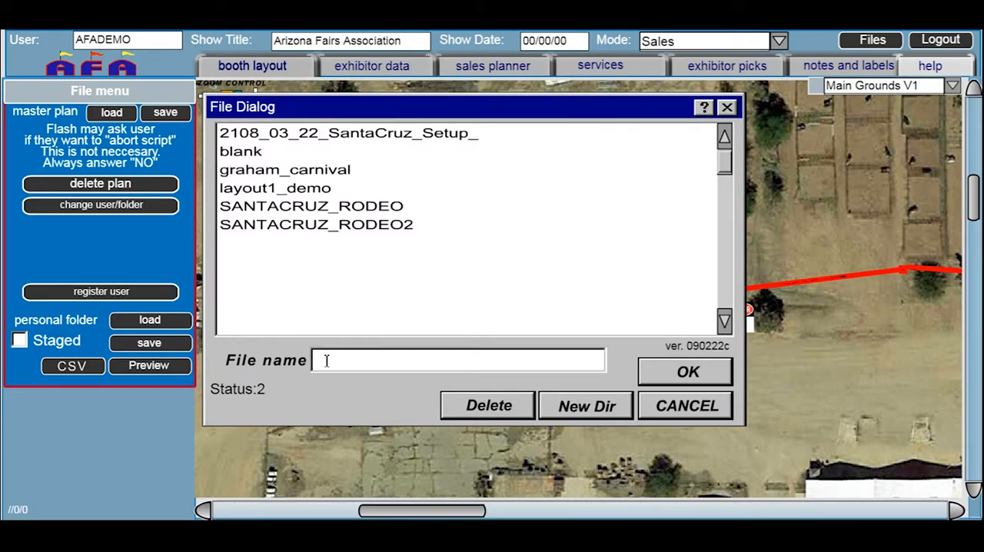
pyautogui.write('utility_wa')
pyautogui.write('ter_NWsector')
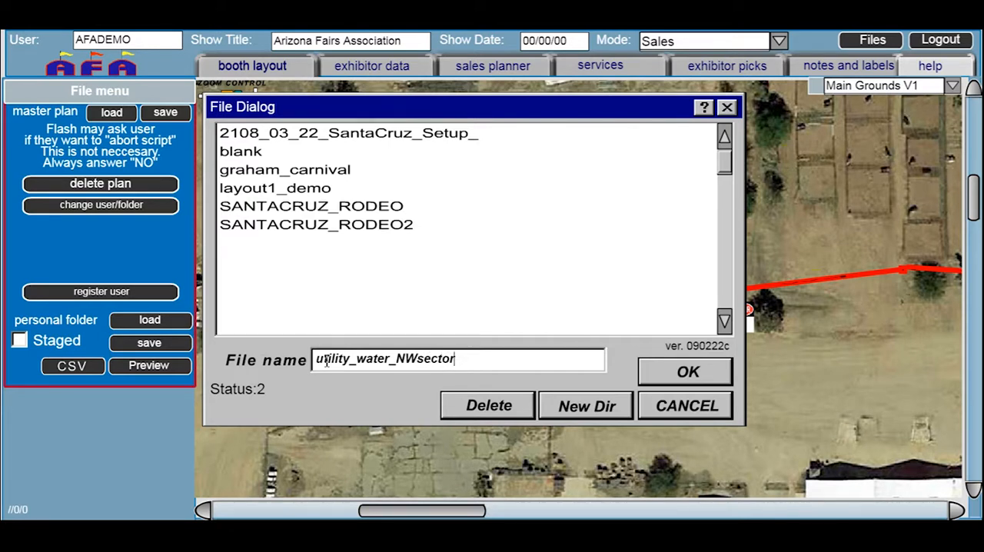
pyautogui.click(686, 373)
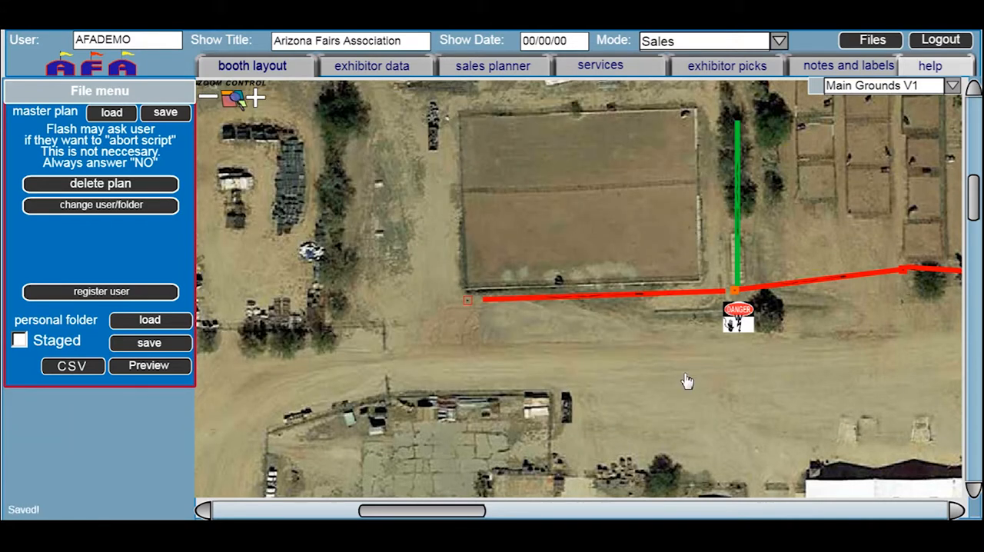
# Switch from the Main Grounds V1 map to the Pima County Overview Map
pyautogui.click(209, 99)
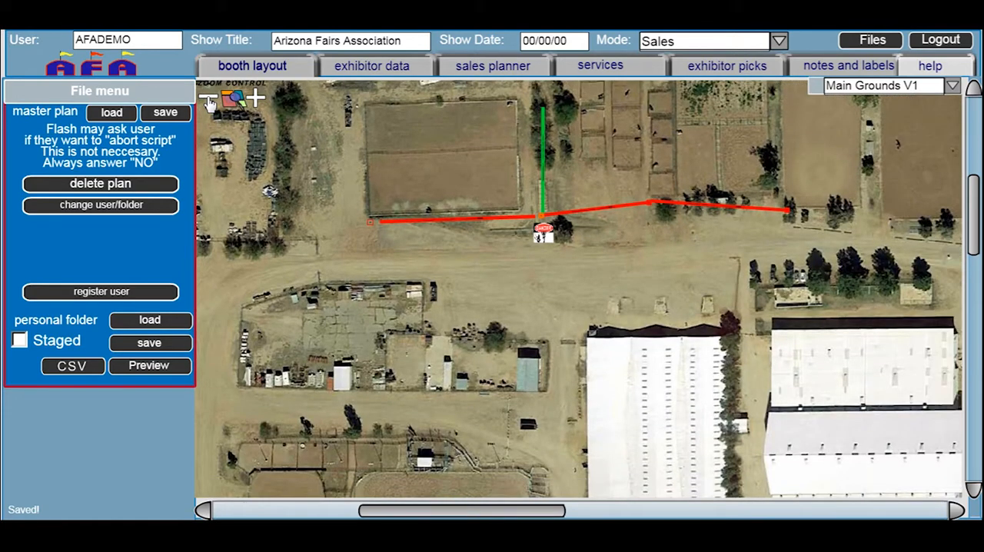
pyautogui.click(209, 100)
pyautogui.click(209, 99)
pyautogui.click(209, 99)
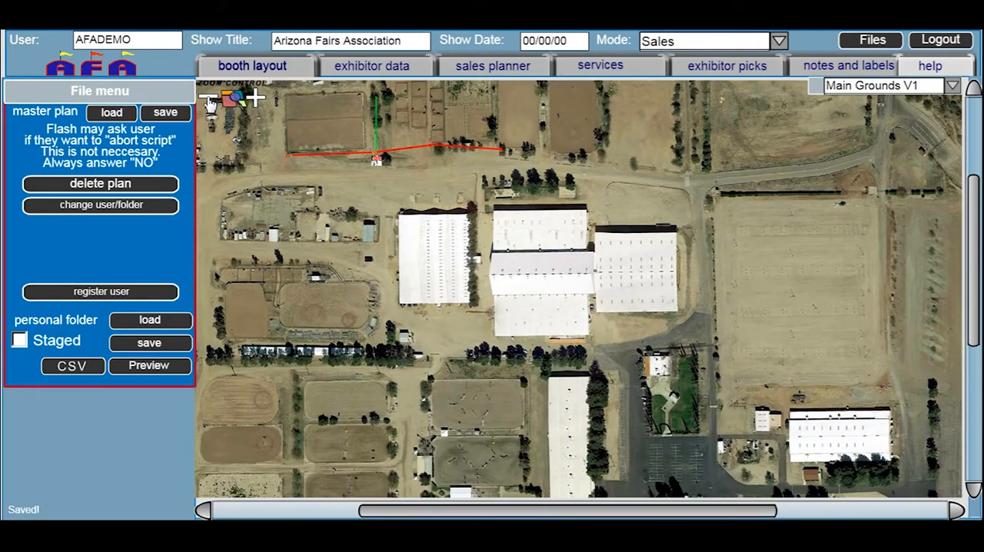
pyautogui.click(209, 99)
pyautogui.click(209, 100)
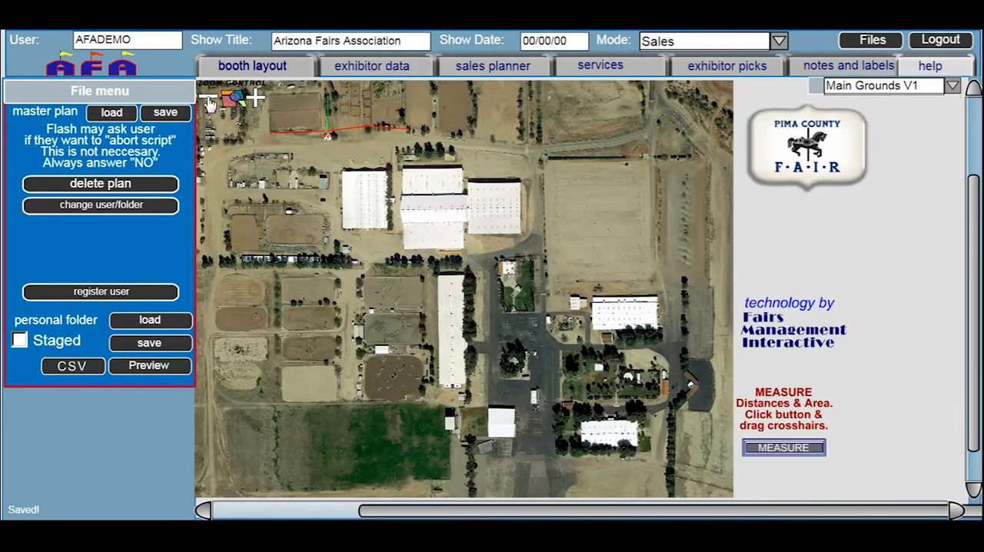
pyautogui.click(210, 99)
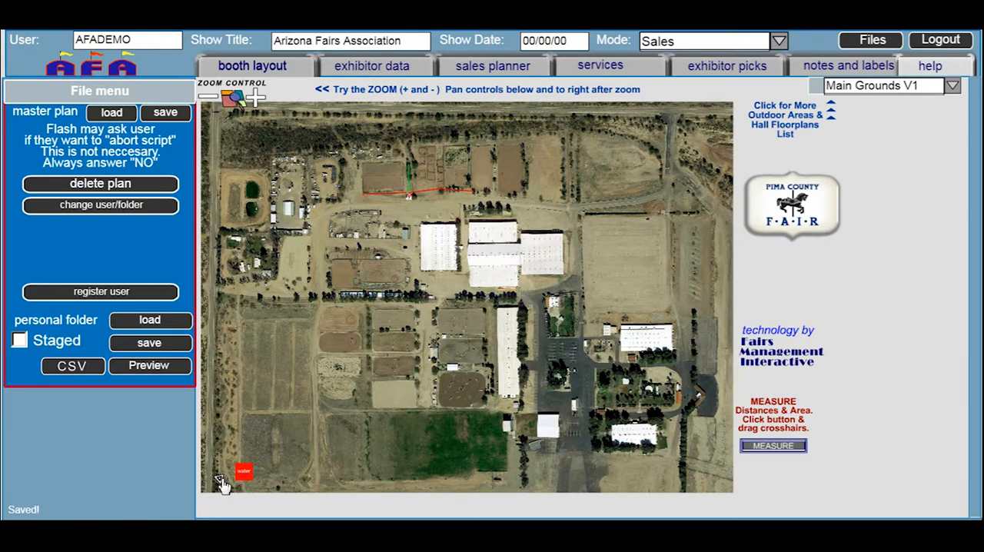
pyautogui.click(951, 88)
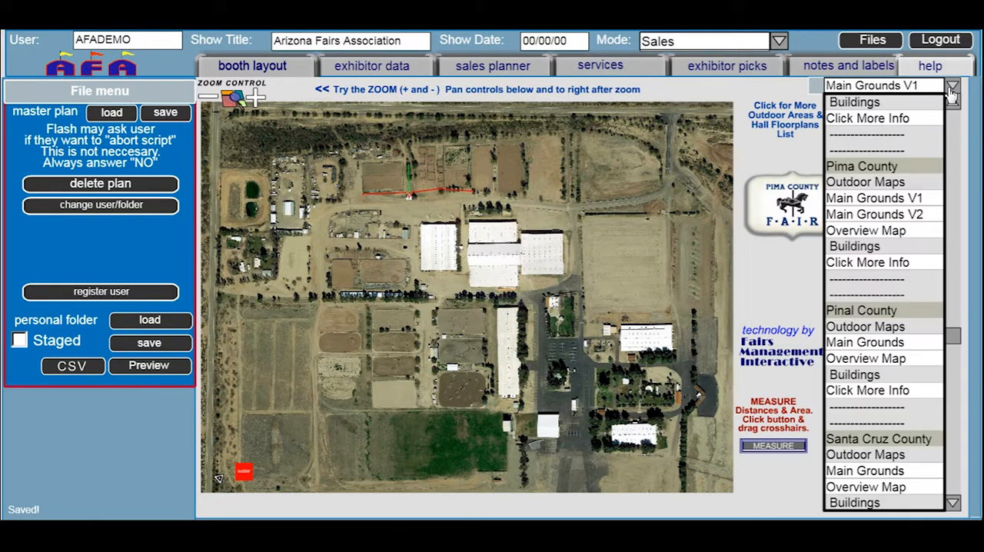
pyautogui.click(863, 231)
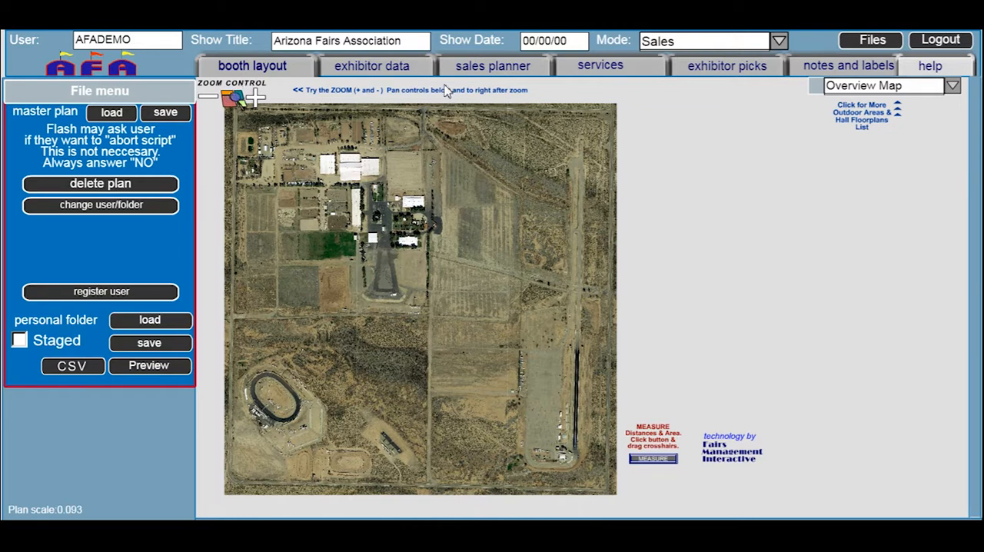
# Load utility_water_NWsector from the personal folder onto the Overview Map and inspect the utility lines up close
pyautogui.click(861, 42)
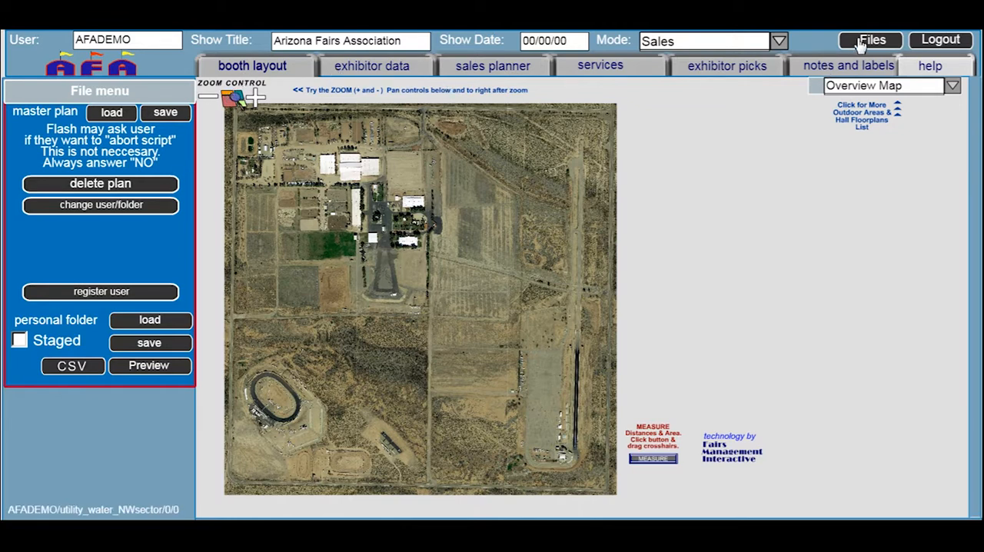
pyautogui.click(149, 321)
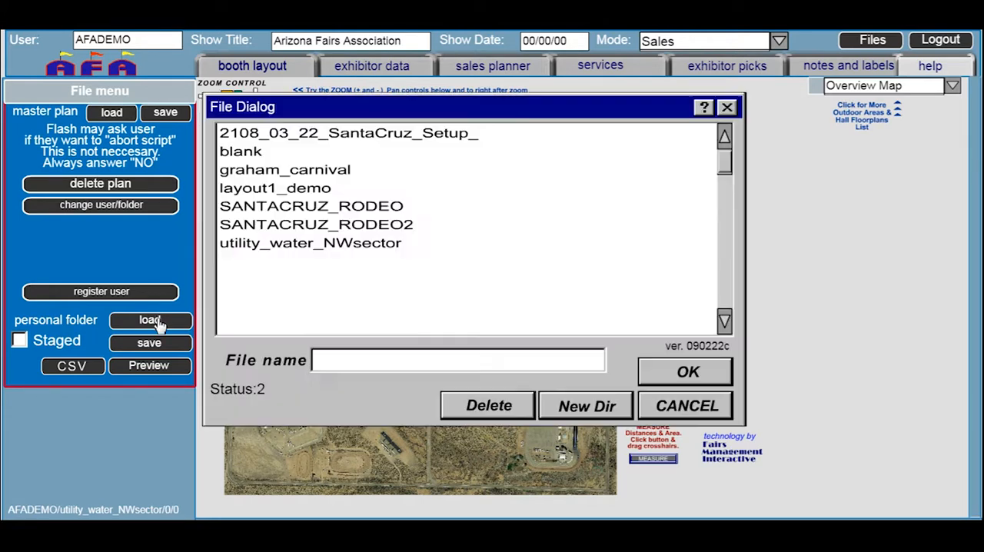
pyautogui.click(264, 247)
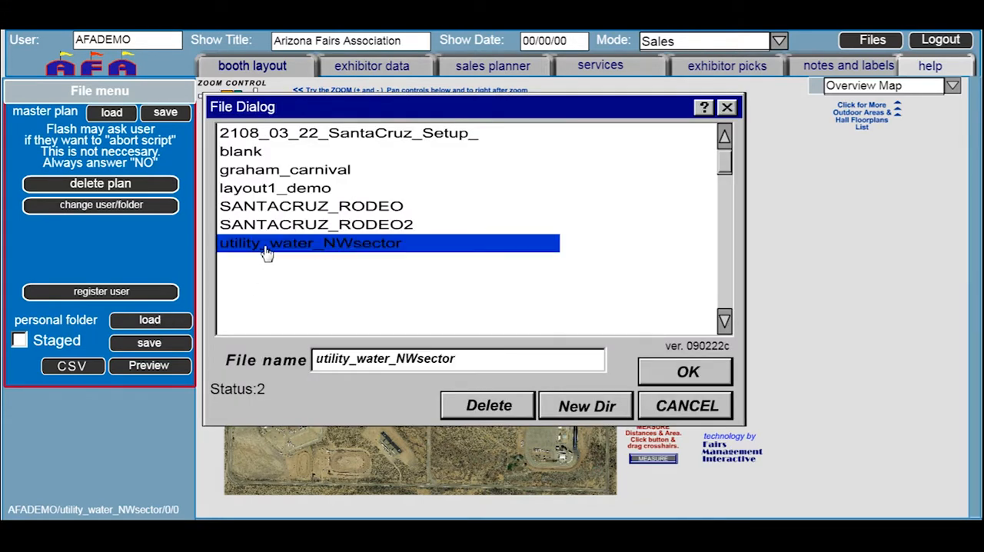
pyautogui.click(660, 376)
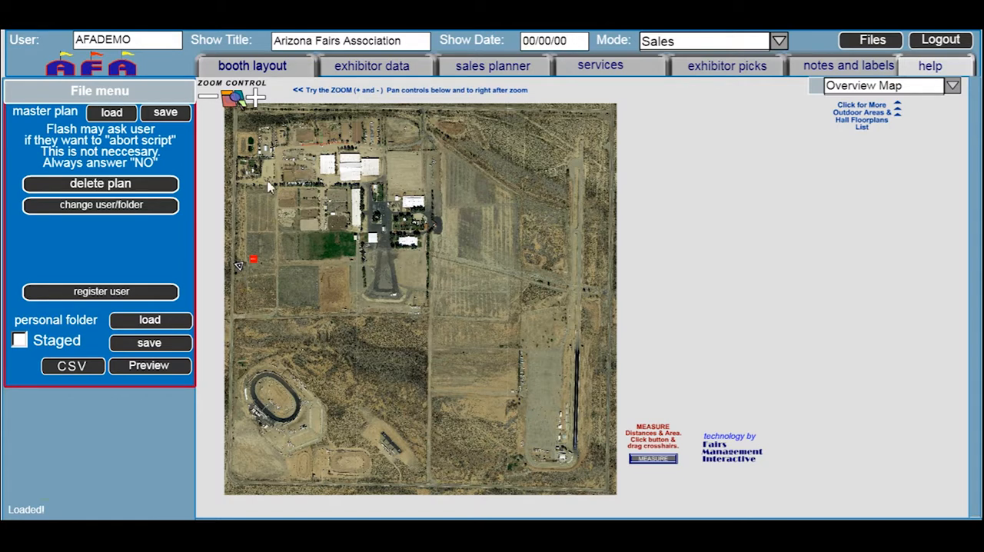
pyautogui.click(257, 98)
pyautogui.click(258, 100)
pyautogui.click(257, 100)
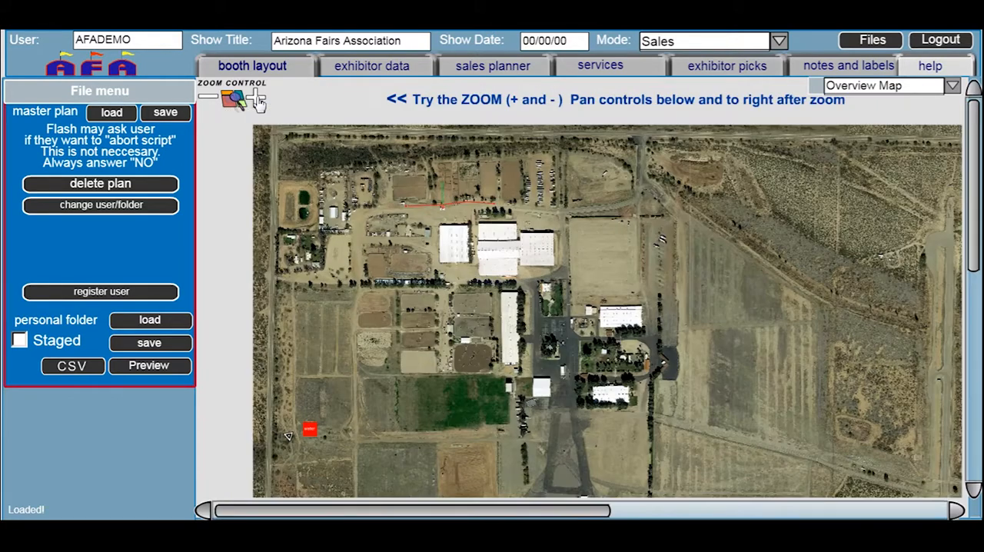
pyautogui.click(257, 100)
pyautogui.click(258, 100)
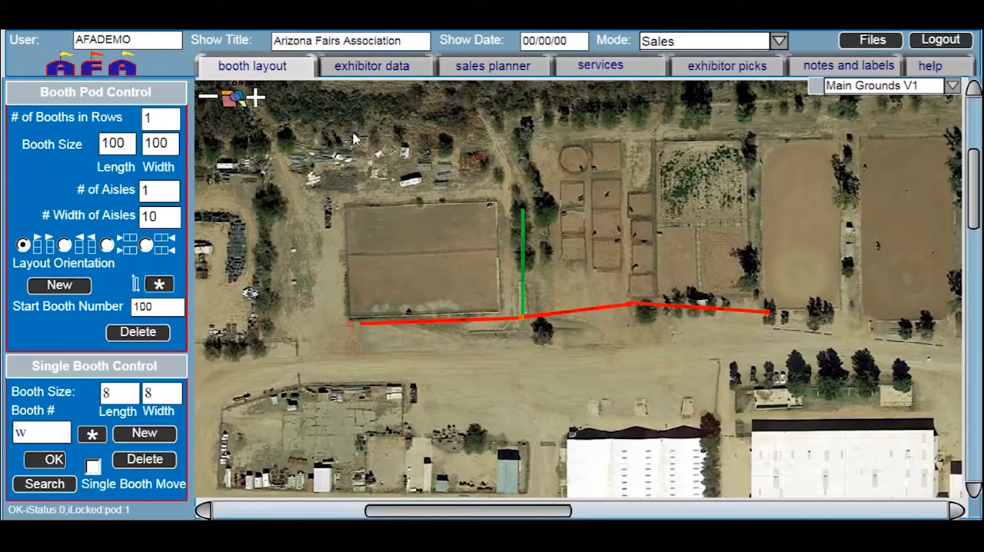
# Replace the Utility Access marker's sales planner notes with "GPS 32.168060300, -110.959605000" and apply the change
pyautogui.click(371, 71)
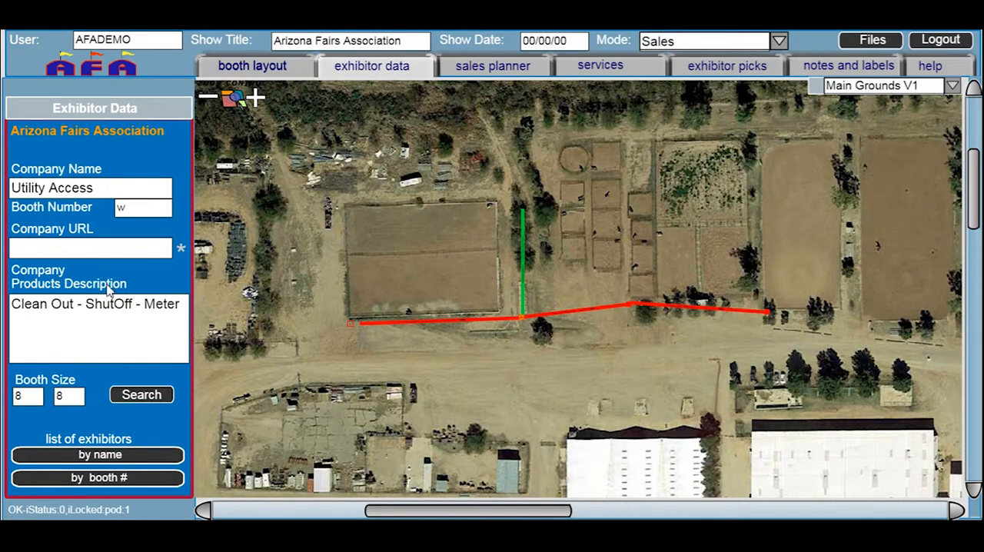
pyautogui.click(466, 69)
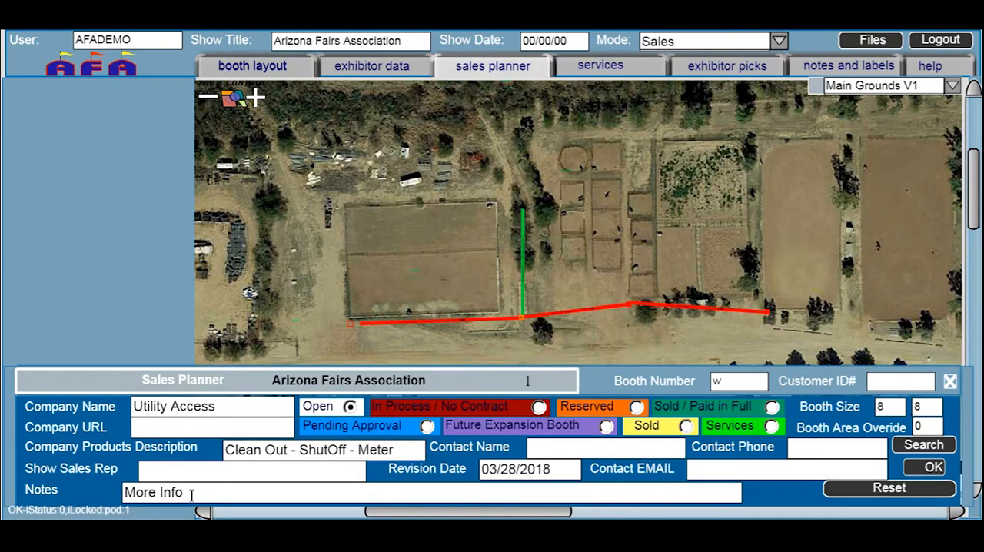
pyautogui.moveTo(191, 496); pyautogui.dragTo(120, 490)
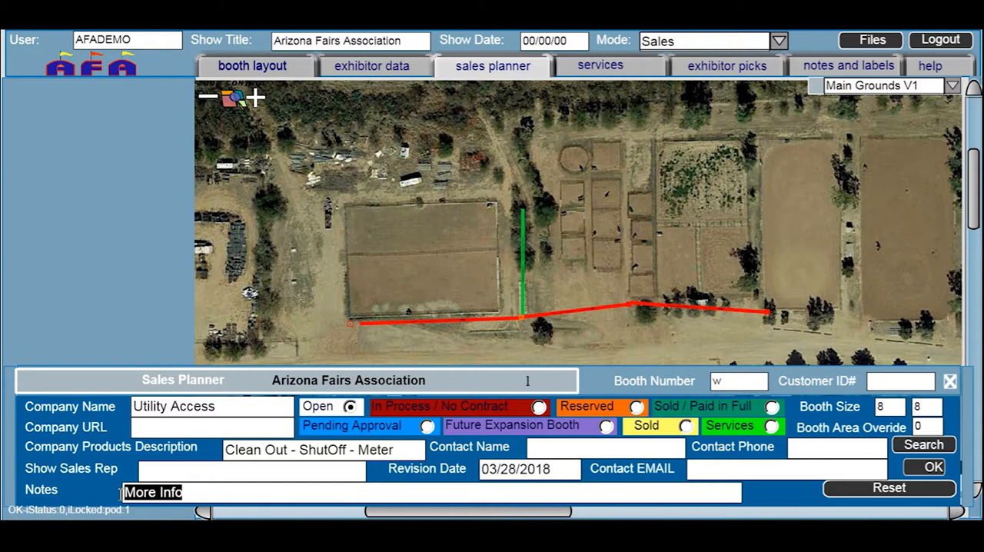
pyautogui.write('32.168060300, -110.959605000')
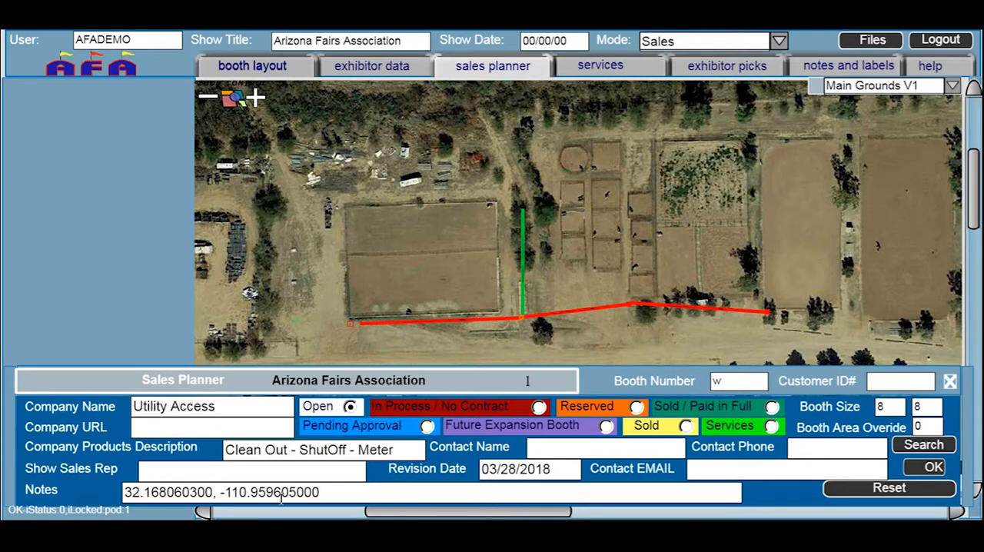
pyautogui.click(127, 491)
pyautogui.write('GPS')
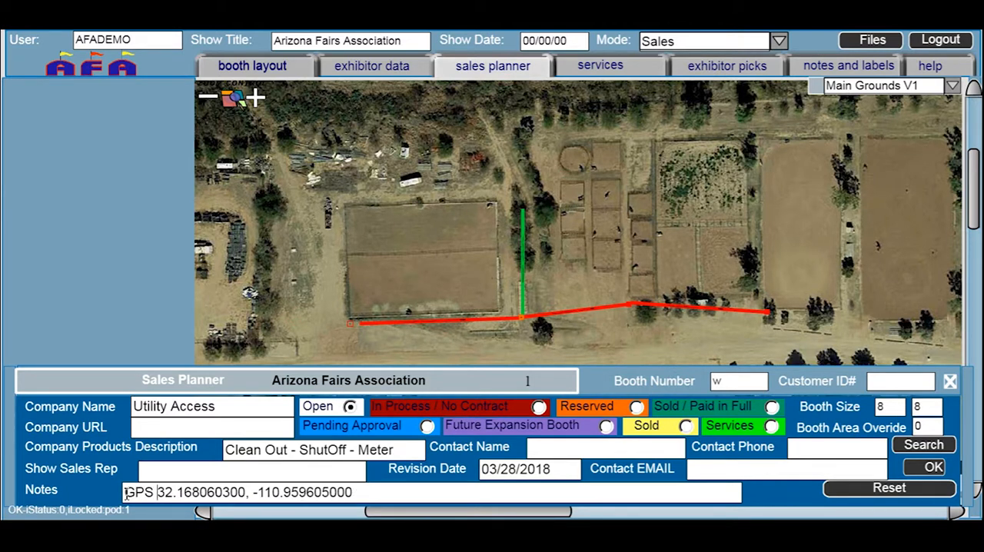
pyautogui.click(933, 468)
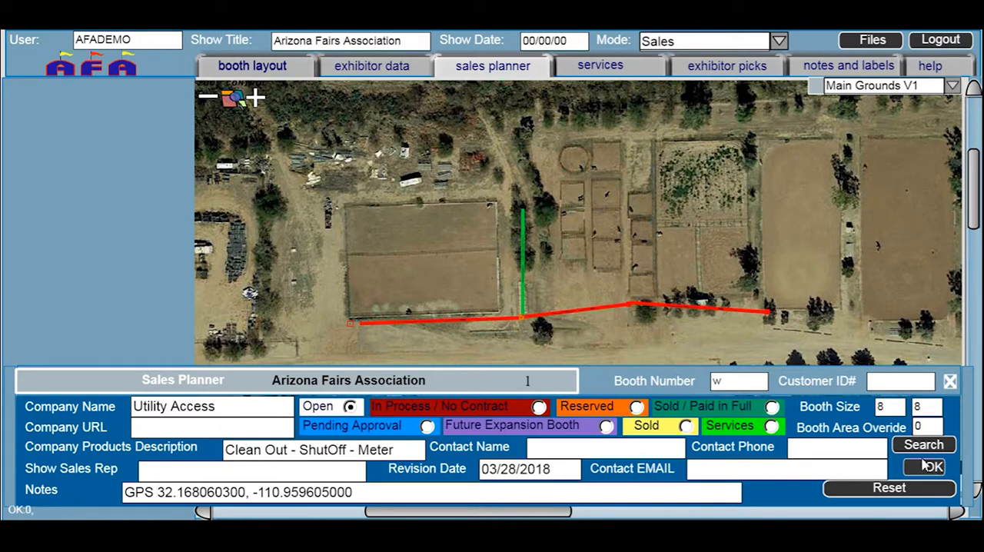
# Review the orange Utility Access marker's exhibitor data and sales planner notes, and return to the booth layout
pyautogui.click(371, 67)
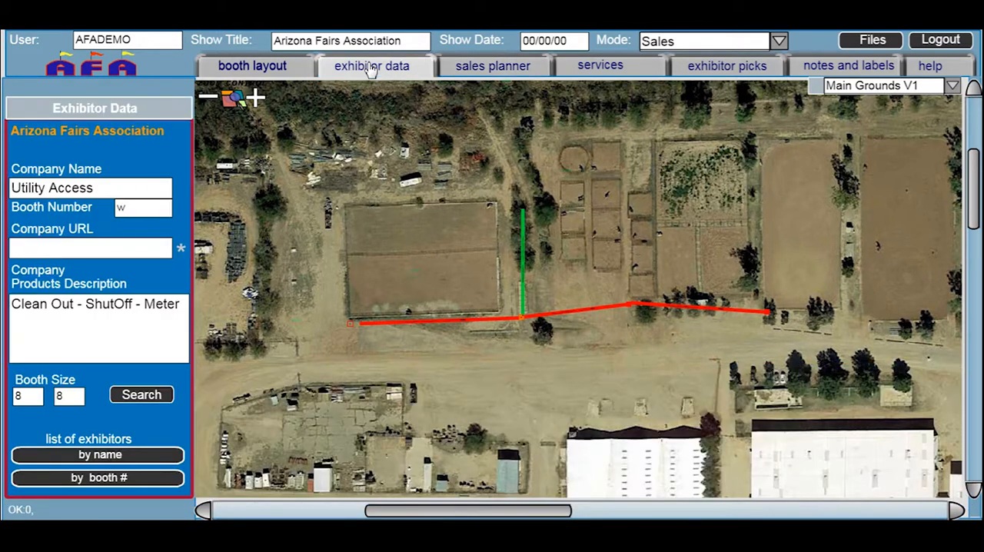
pyautogui.click(523, 326)
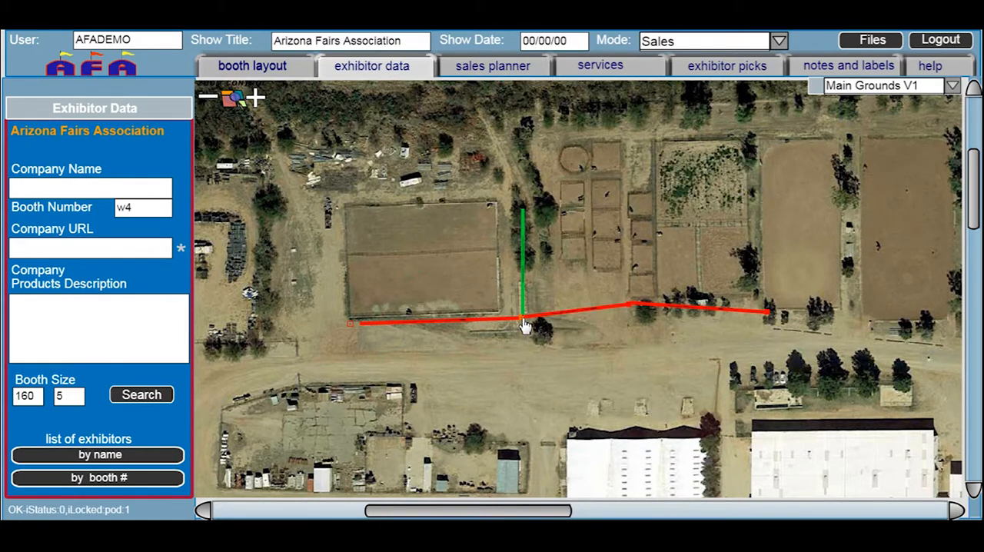
pyautogui.click(522, 319)
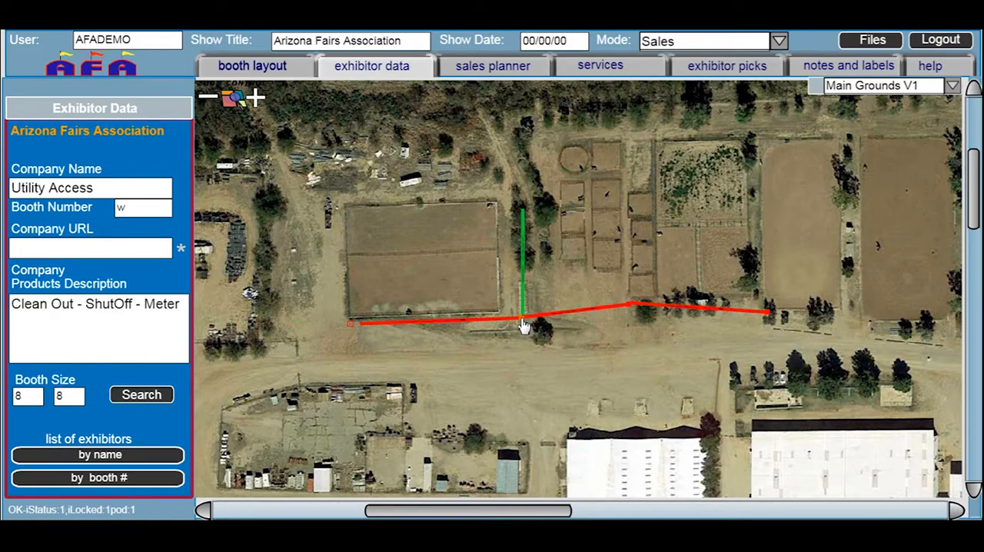
pyautogui.click(474, 75)
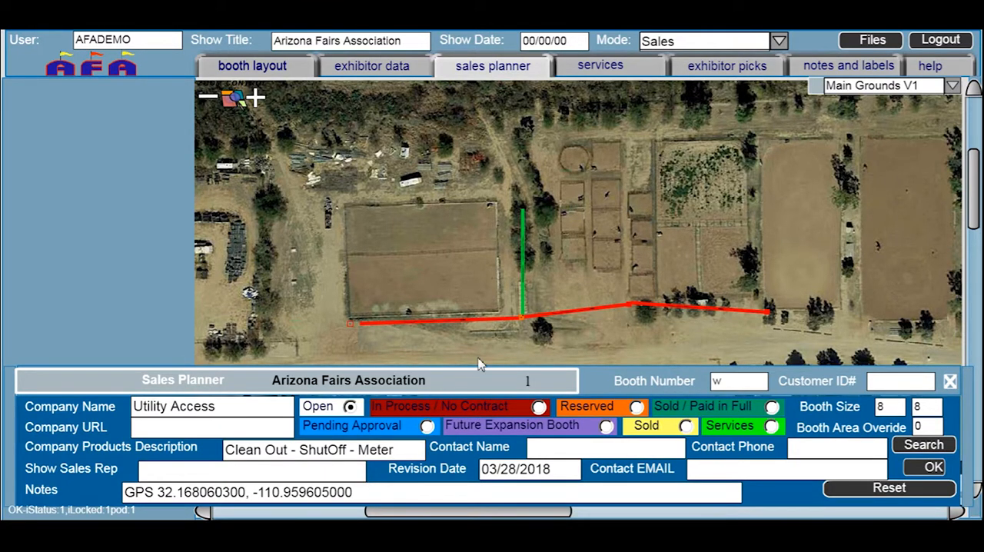
pyautogui.click(254, 69)
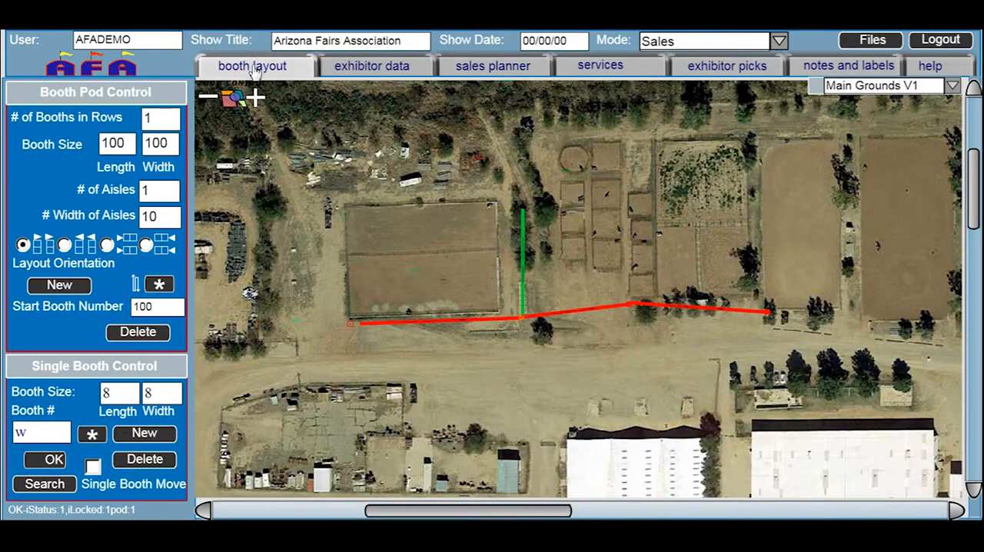